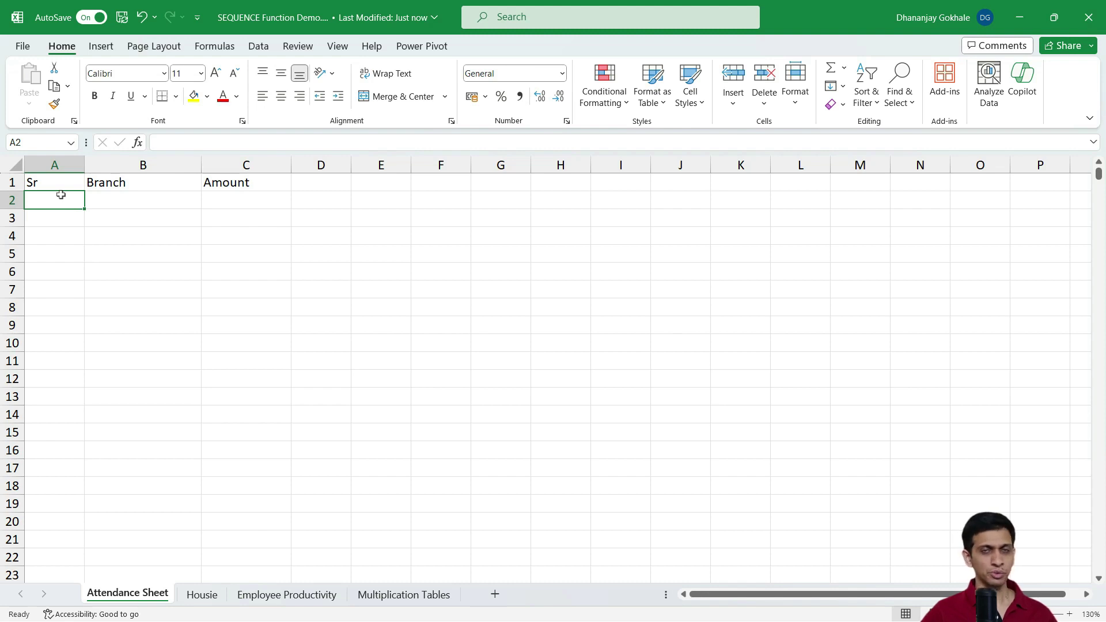
{"action": "type", "text": "1"}
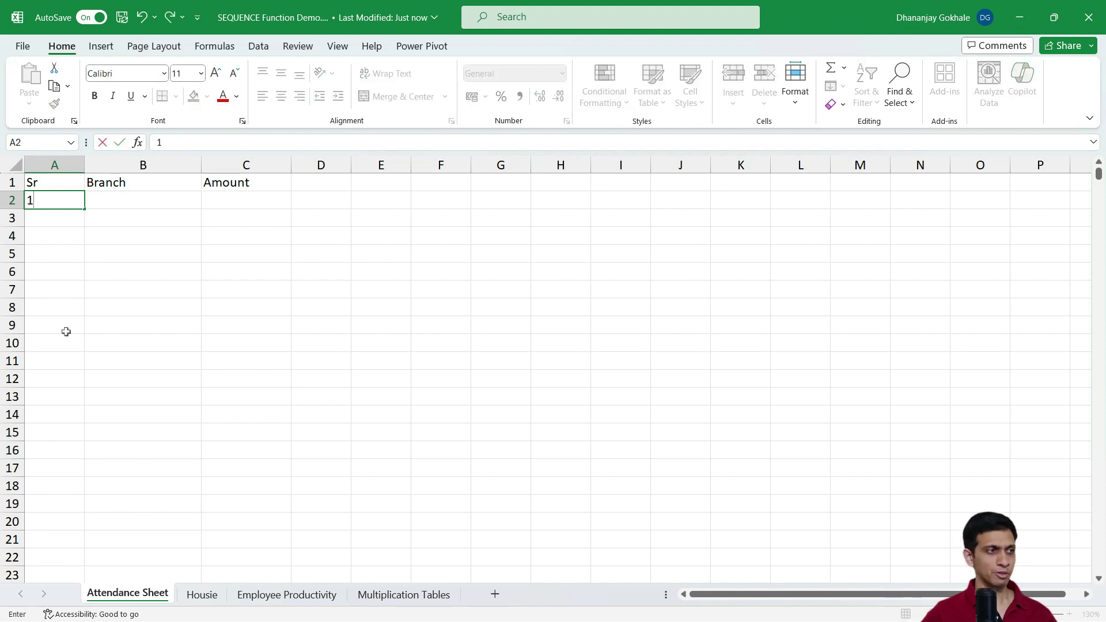
{"action": "key", "text": "Return"}
{"action": "type", "text": "2"}
{"action": "key", "text": "Return"}
{"action": "key", "text": "Up"}
{"action": "key", "text": "Up"}
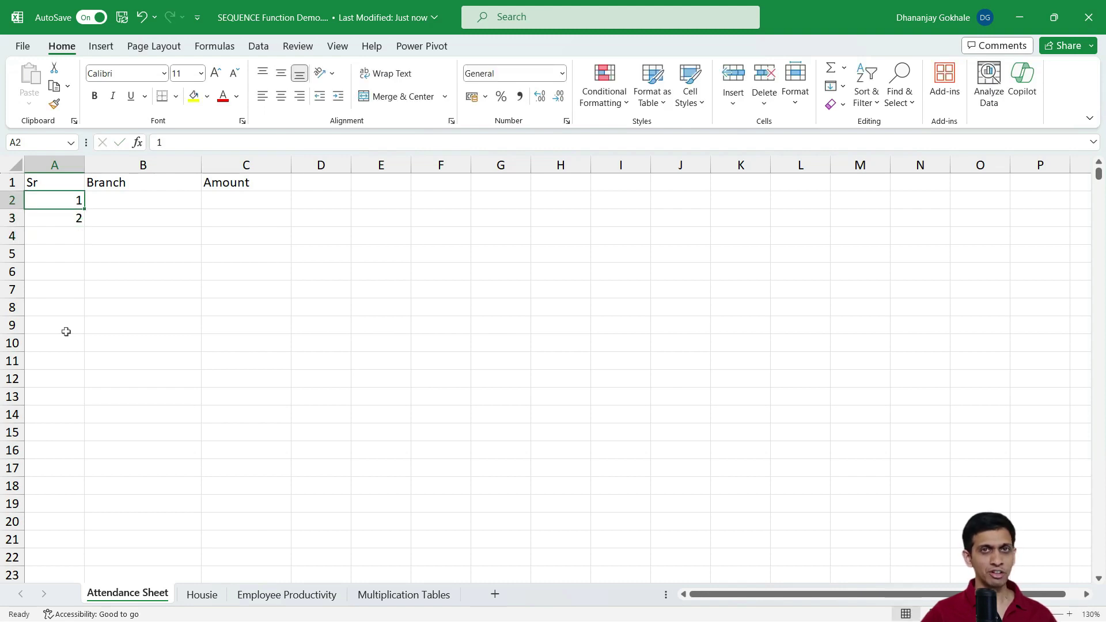
{"action": "key", "text": "shift+Down"}
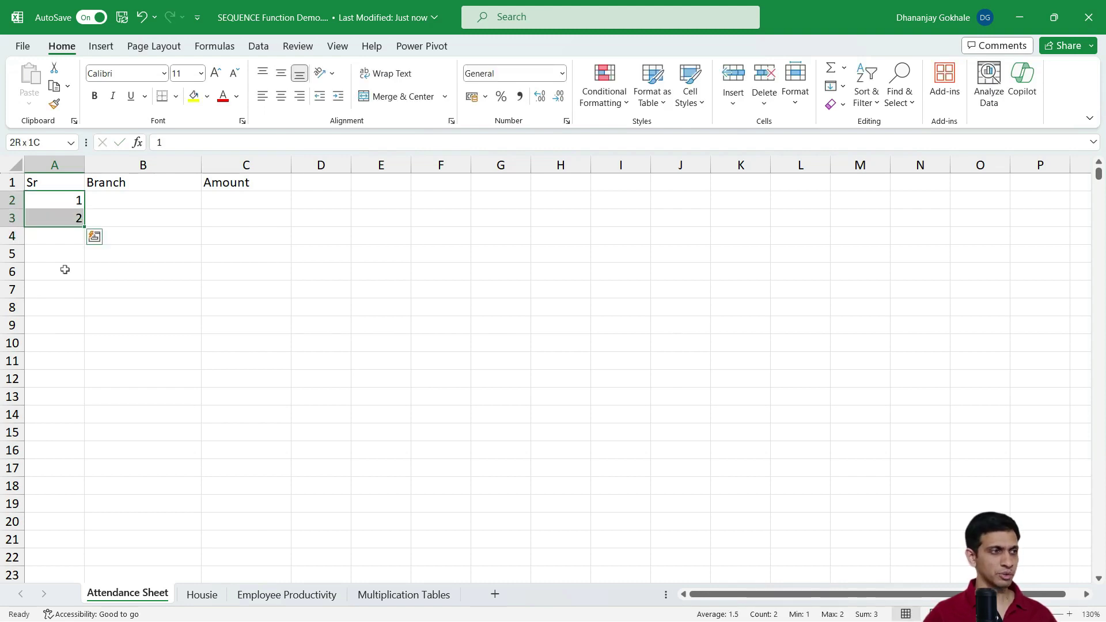
{"action": "left_click_drag", "start_coordinate": [84, 228], "coordinate": [51, 616]}
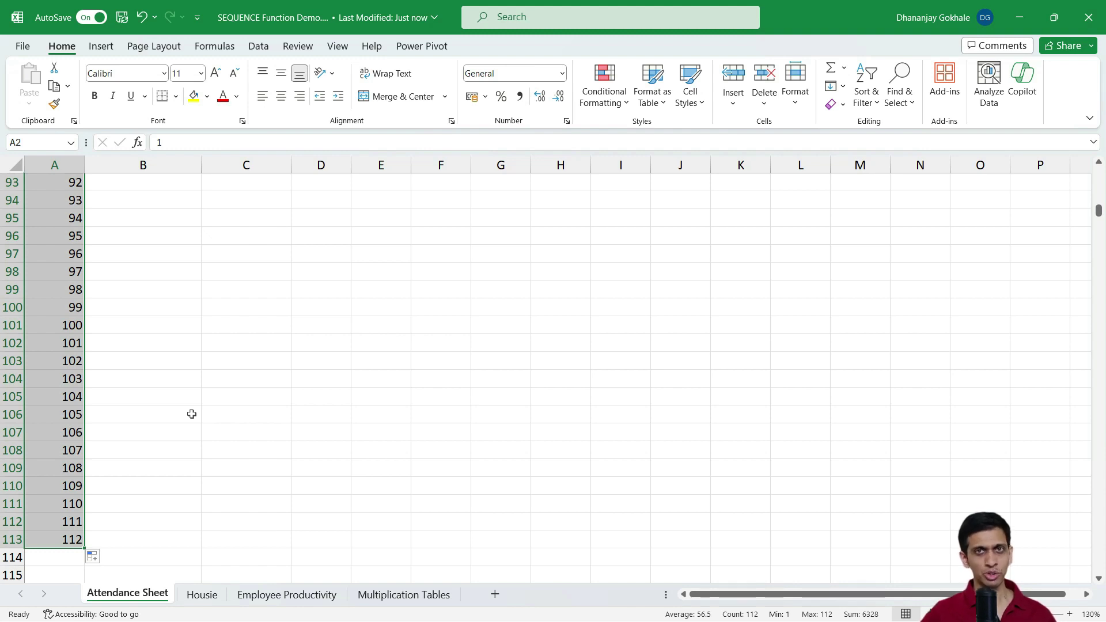
{"action": "key", "text": "ctrl+z"}
{"action": "key", "text": "ctrl+z"}
{"action": "key", "text": "Up"}
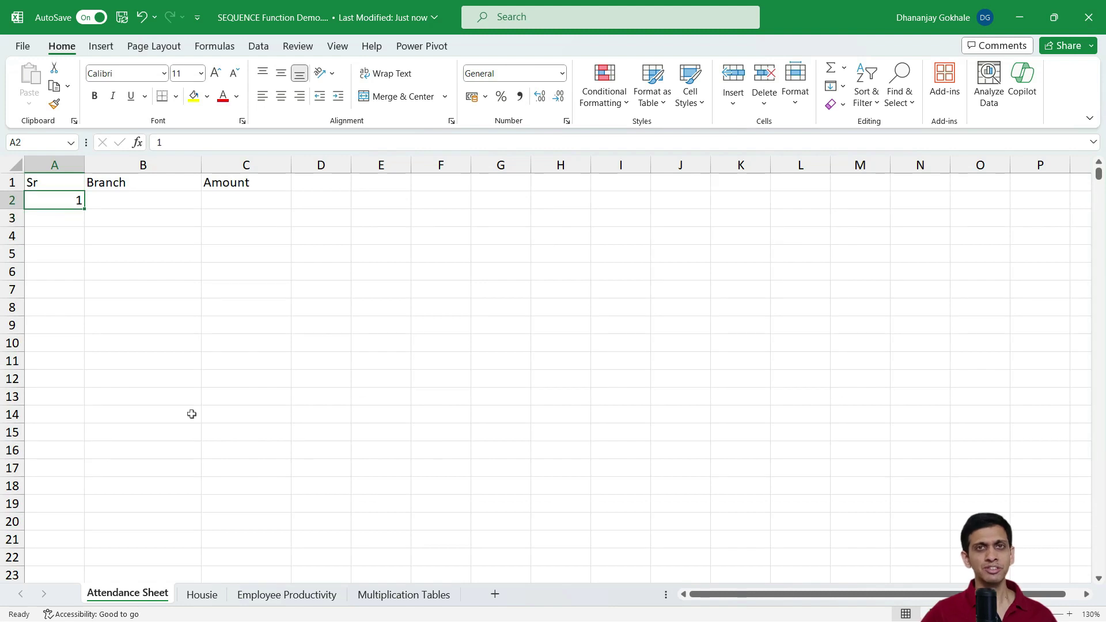
Step: Replace the 1 in A2 with =SEQUENCE(1000) to number rows 1 to 1000
{"action": "key", "text": "Delete"}
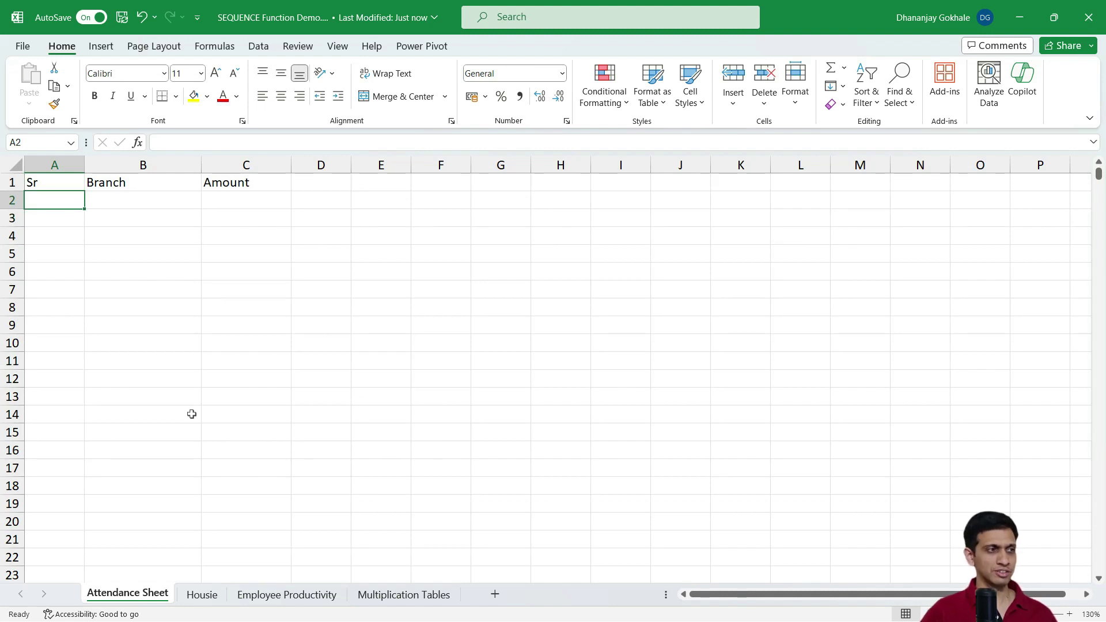
{"action": "type", "text": "="}
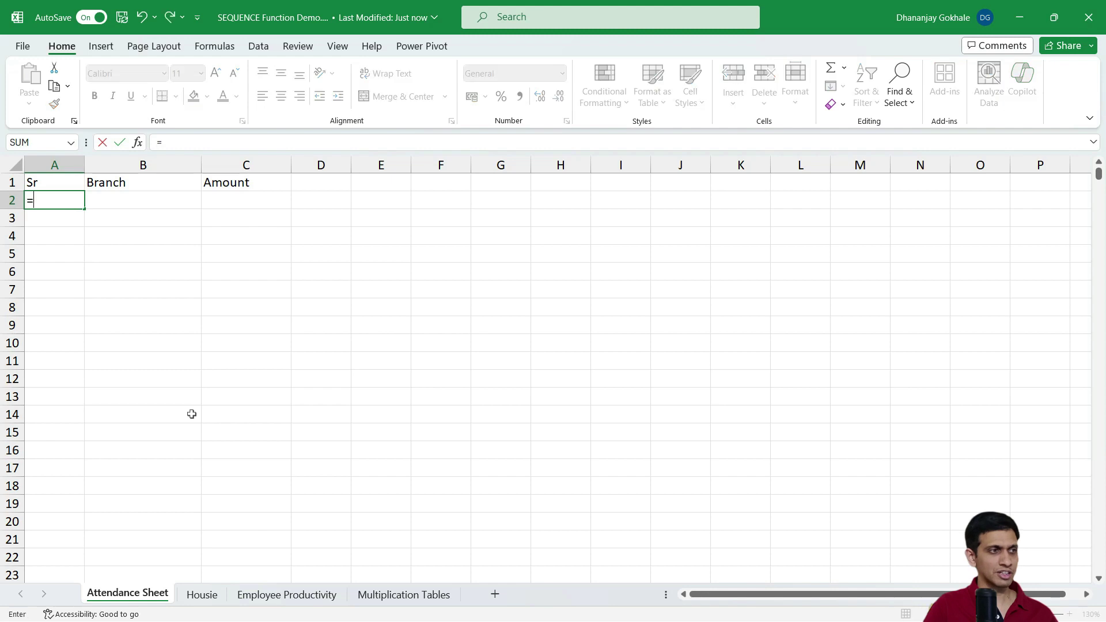
{"action": "type", "text": "seq"}
{"action": "key", "text": "Tab"}
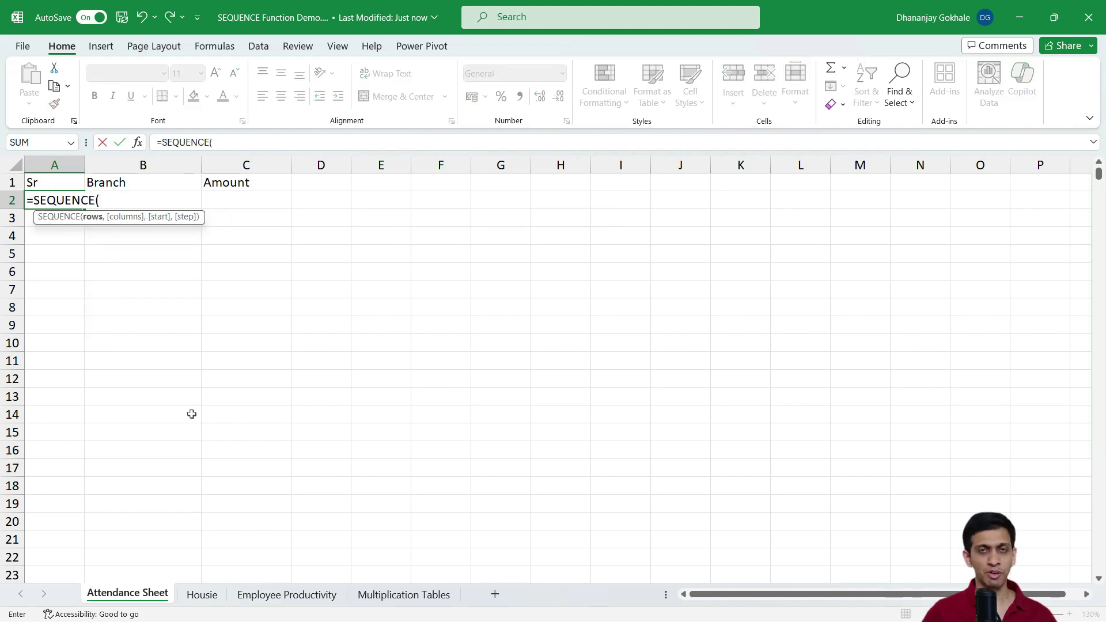
{"action": "type", "text": "100"}
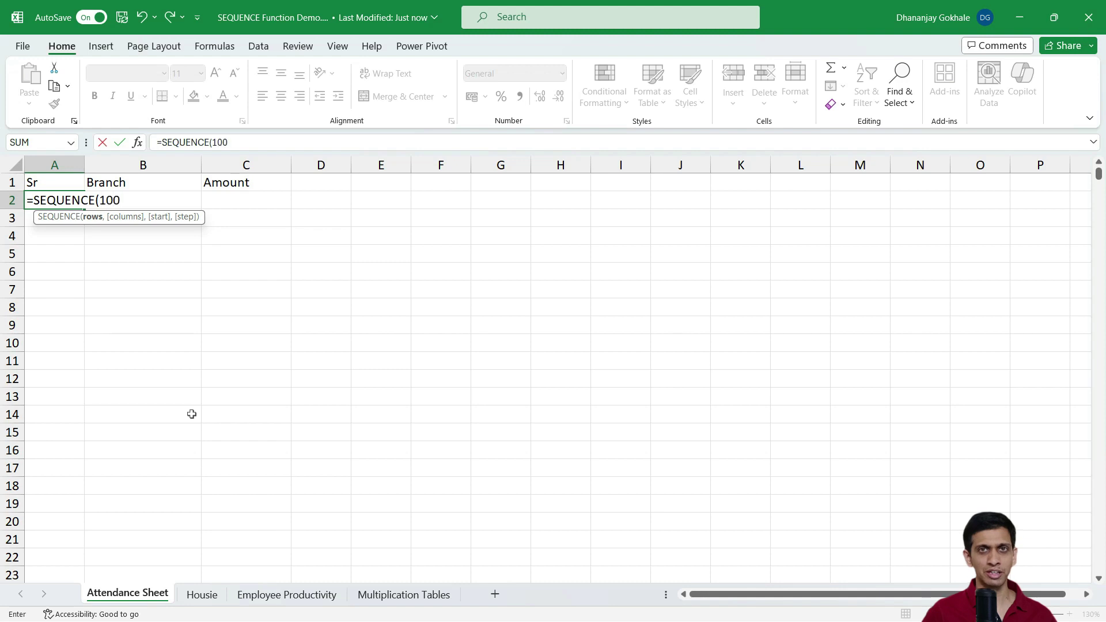
{"action": "type", "text": "0)"}
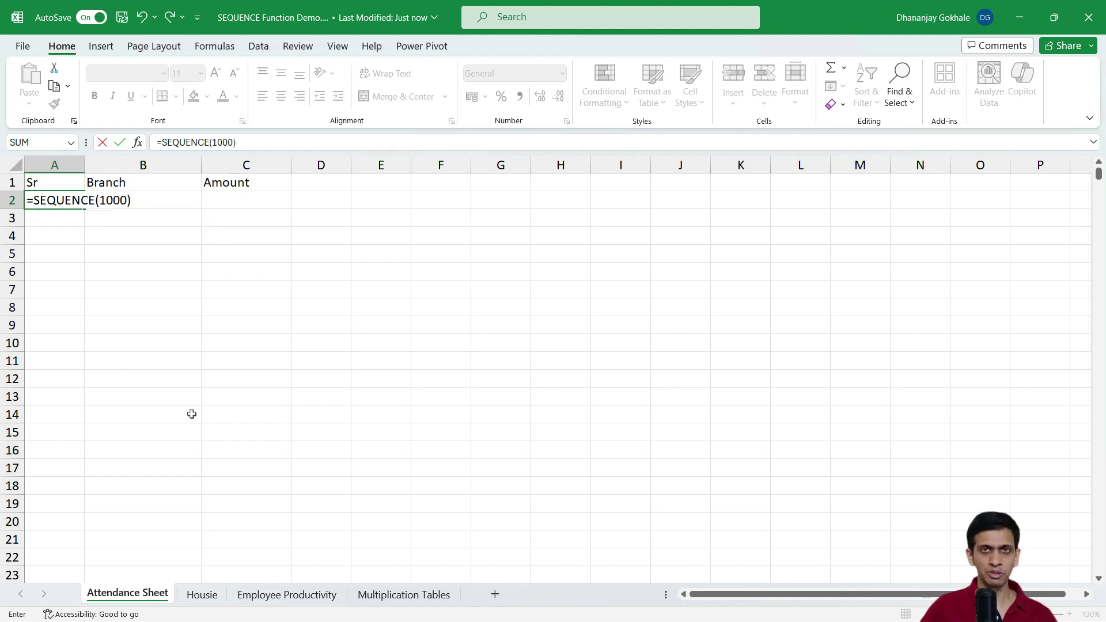
{"action": "key", "text": "Return"}
Step: Check the spill by jumping to the last serial number and back to A2
{"action": "key", "text": "Up"}
{"action": "key", "text": "ctrl+Down"}
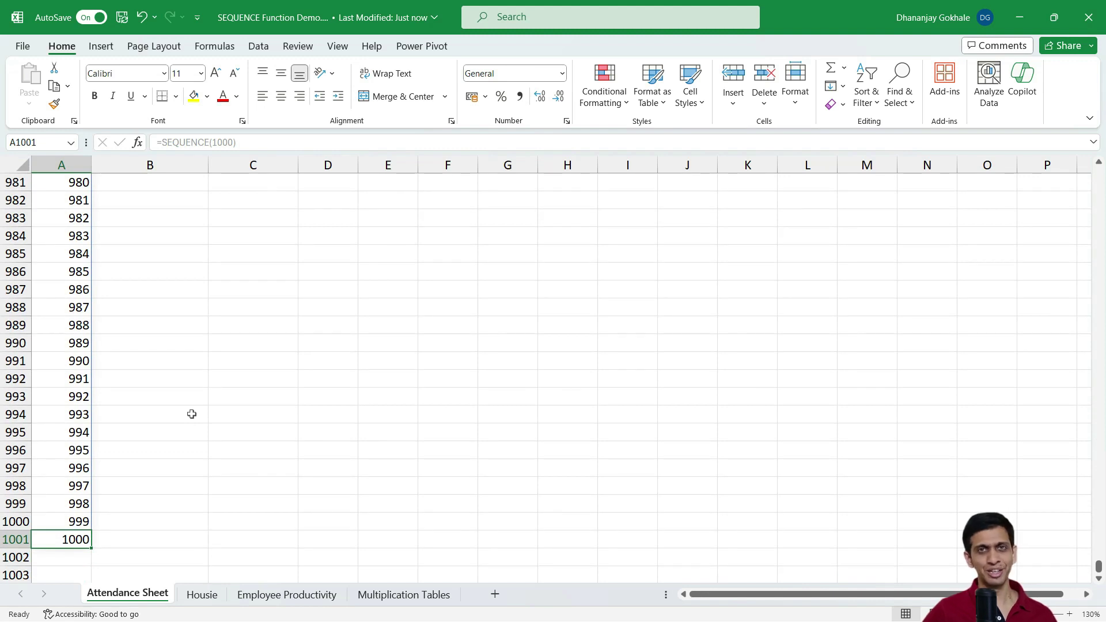
{"action": "key", "text": "ctrl+Up"}
{"action": "key", "text": "Down"}
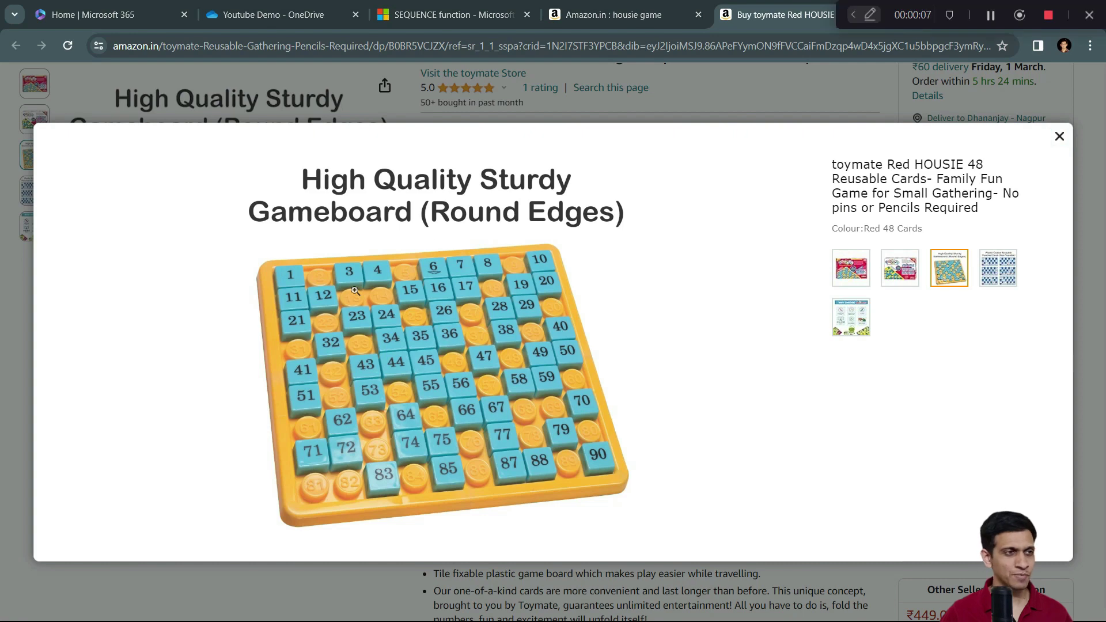
Step: Return from the Amazon housie board picture to Excel's empty Housie sheet
{"action": "key", "text": "alt+Tab"}
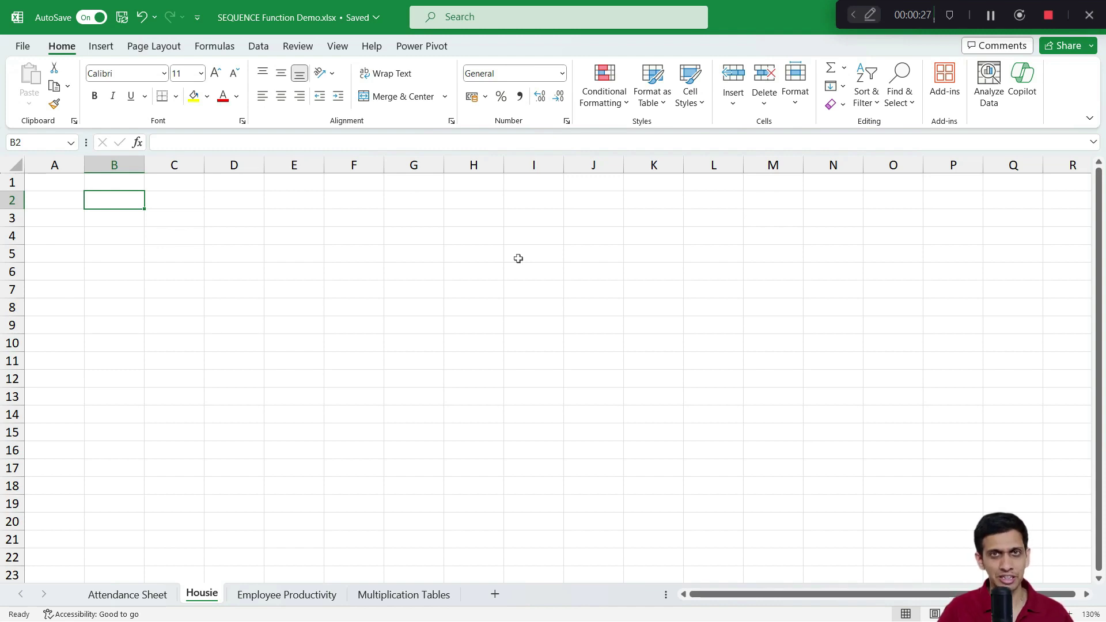
Step: Enter =SEQUENCE(9,10) in Housie!B2 to spill the 1–90 grid across B2:K10
{"action": "type", "text": "=seq"}
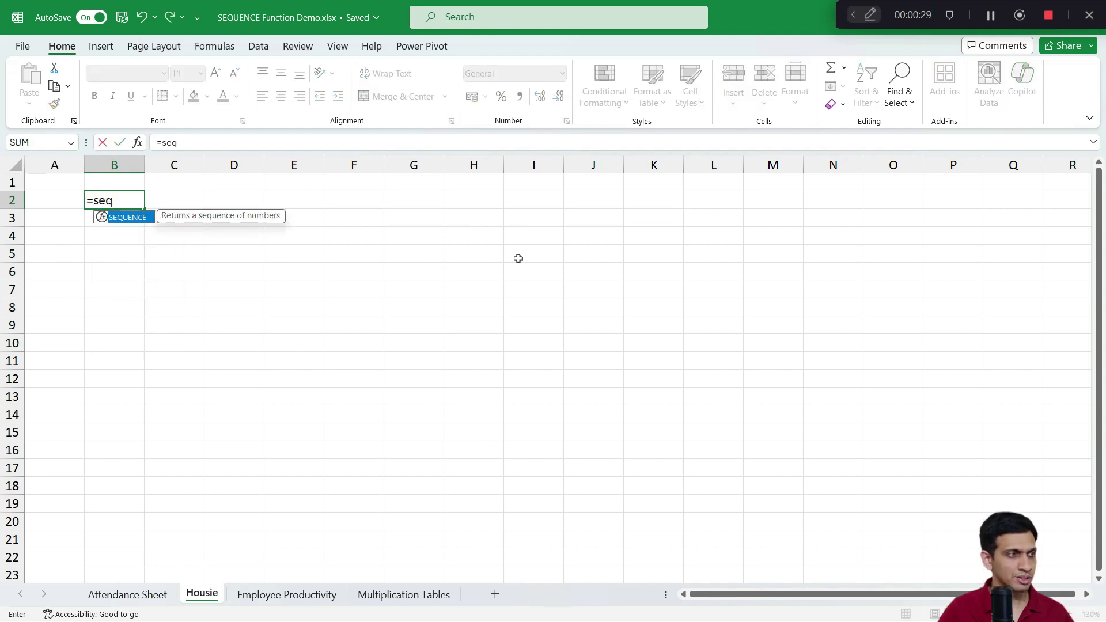
{"action": "key", "text": "Tab"}
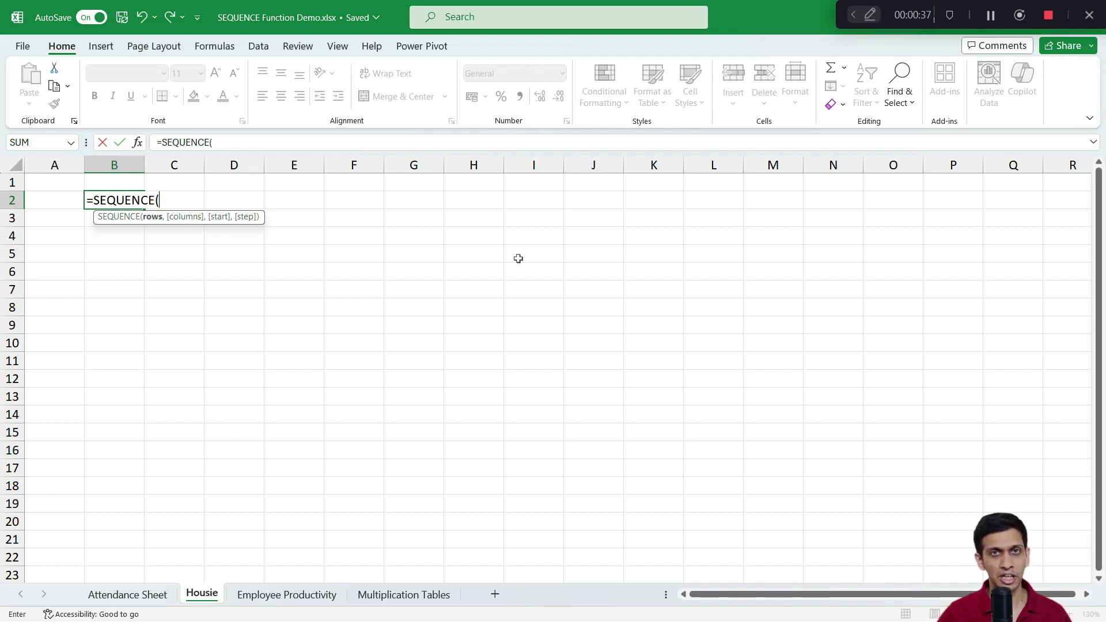
{"action": "type", "text": "9,1"}
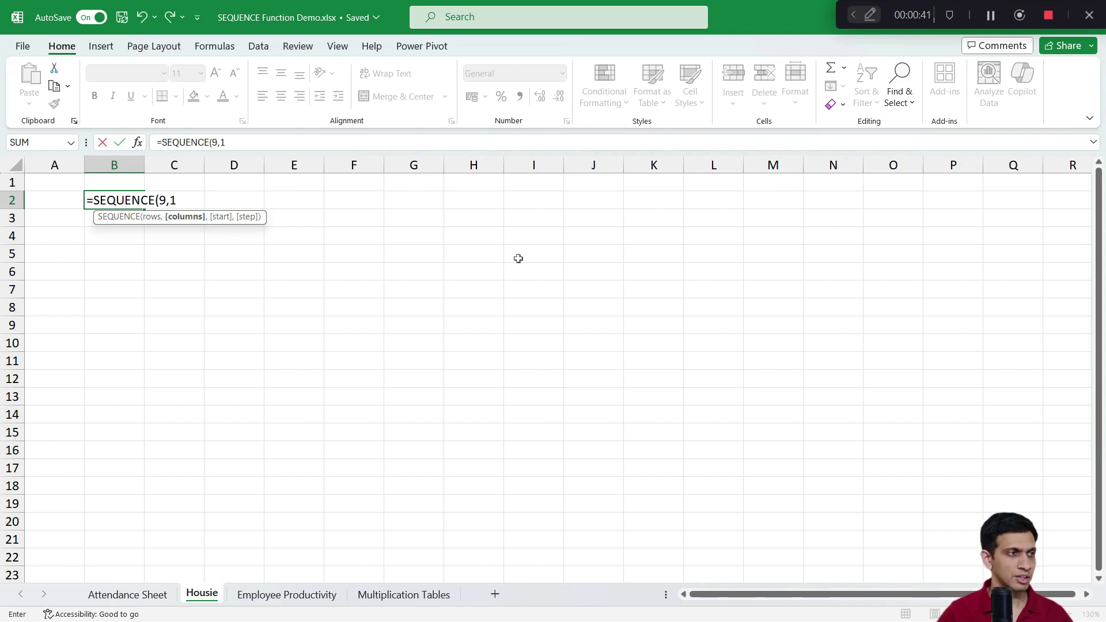
{"action": "type", "text": "0)"}
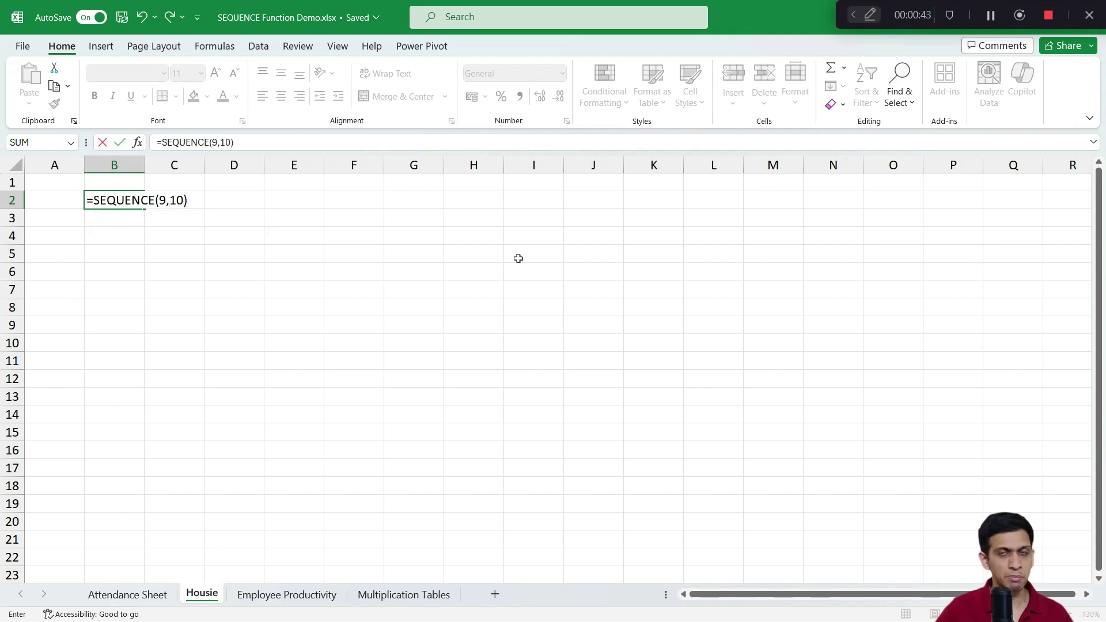
{"action": "key", "text": "Return"}
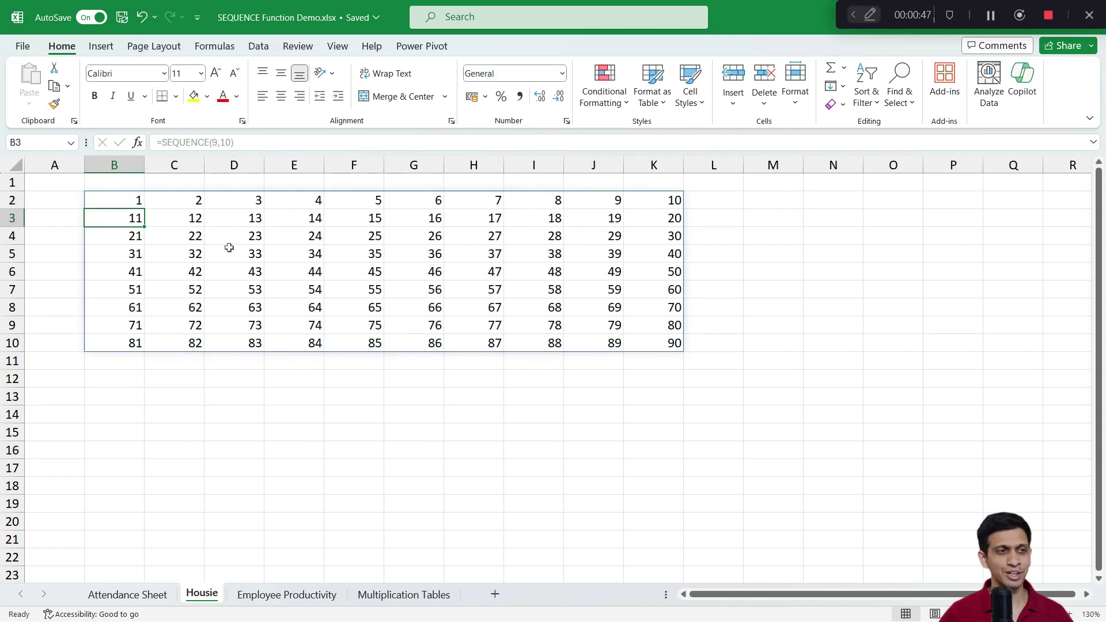
{"action": "key", "text": "Up"}
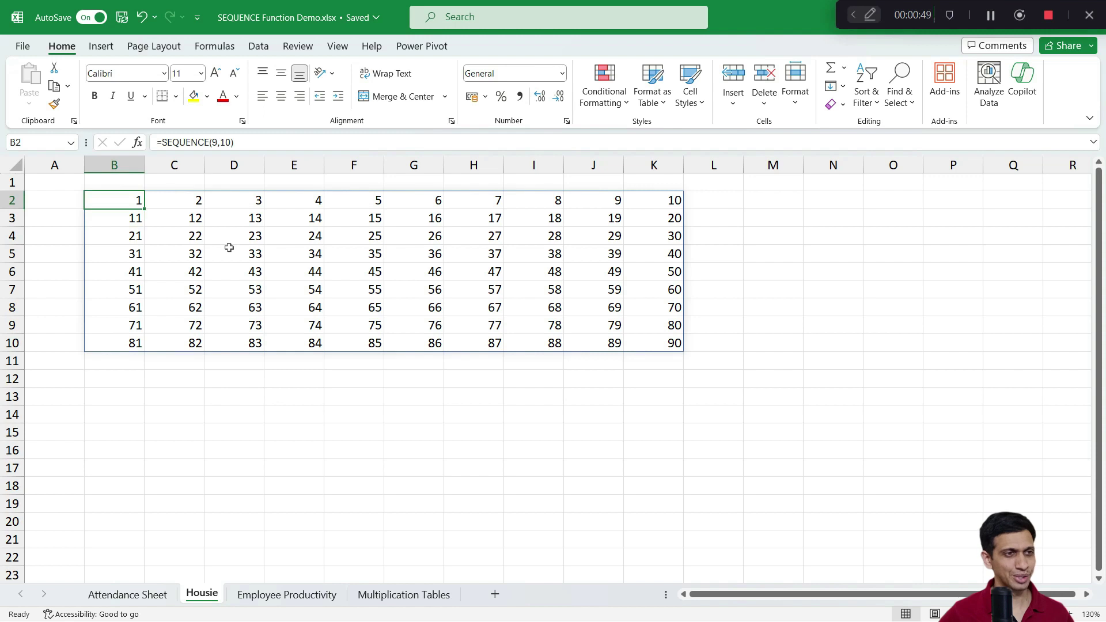
Step: Paste the 1–90 grid back as static values and centre-align the numbers
{"action": "key", "text": "ctrl+a"}
{"action": "key", "text": "ctrl+c"}
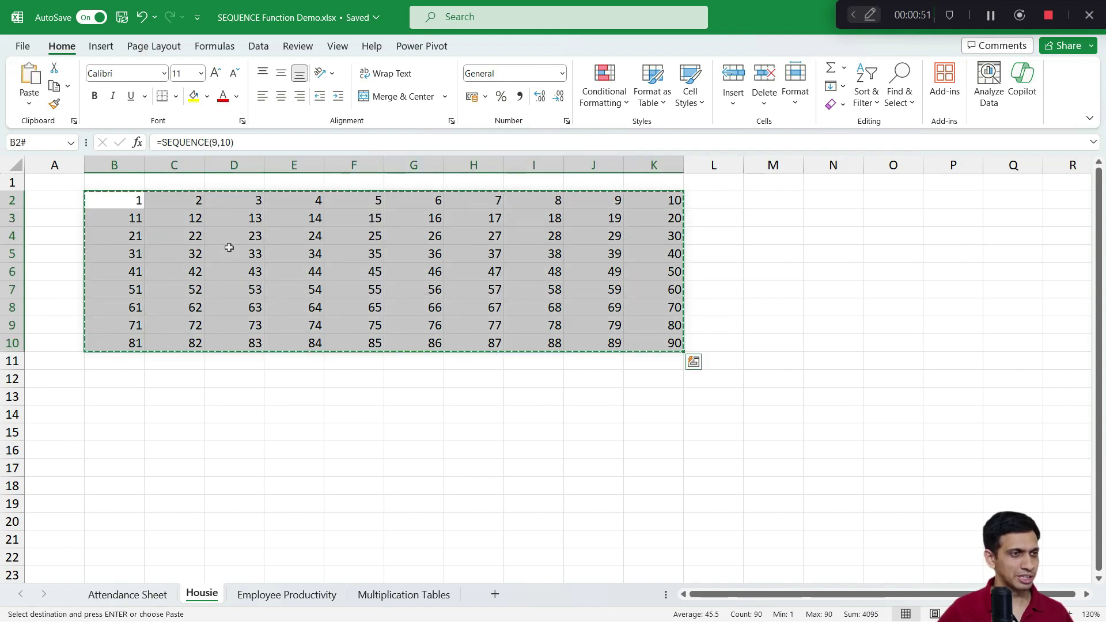
{"action": "key", "text": "alt+h"}
{"action": "key", "text": "v"}
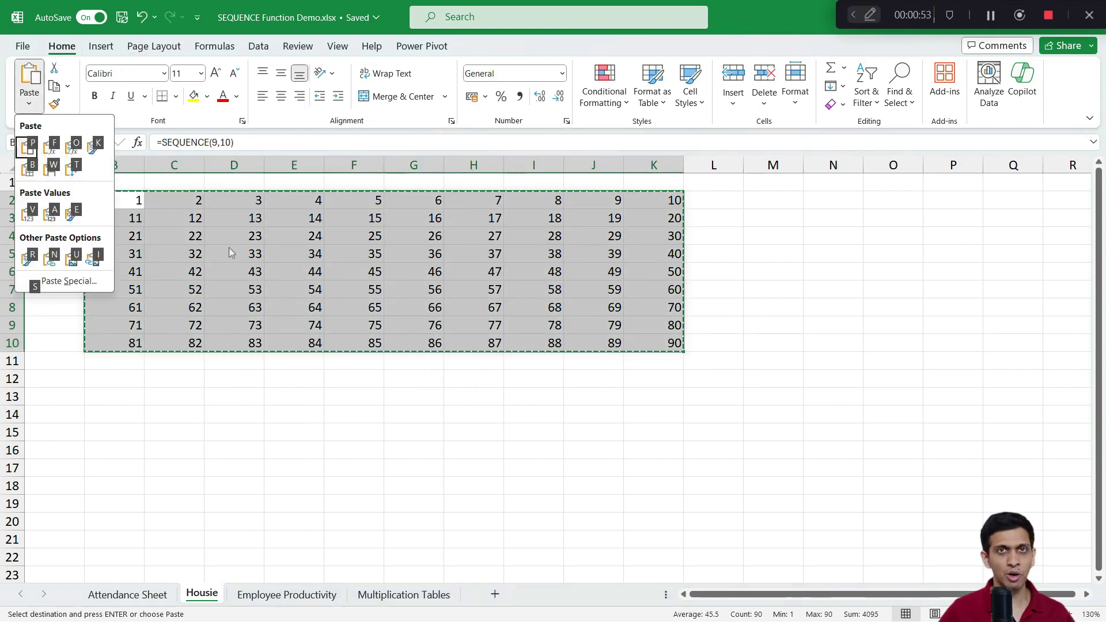
{"action": "key", "text": "v"}
{"action": "key", "text": "Escape"}
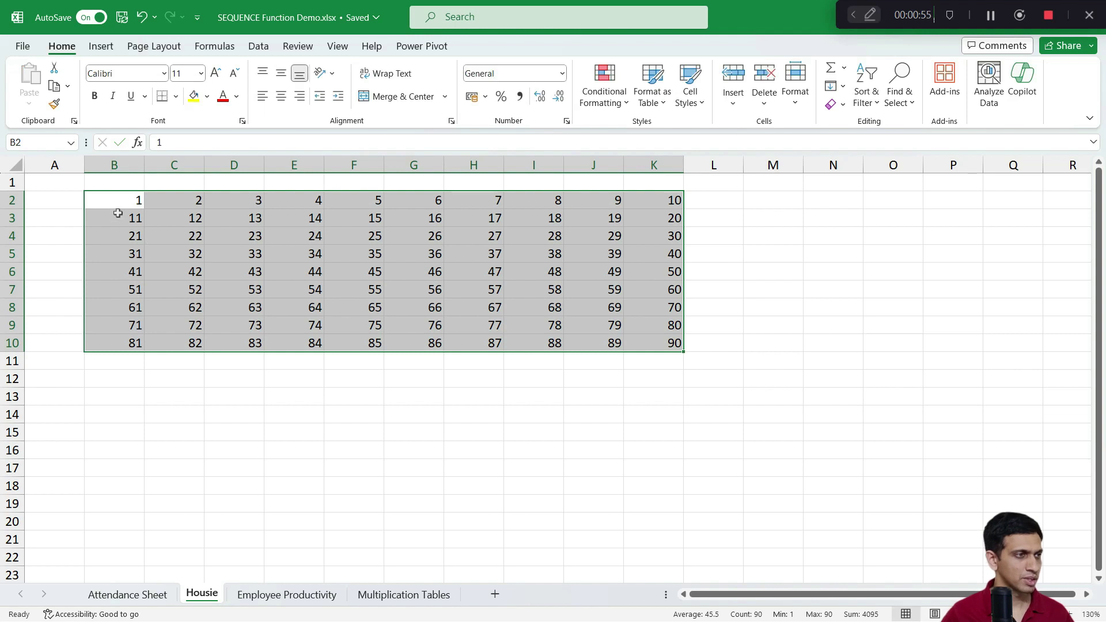
{"action": "left_click", "coordinate": [281, 96]}
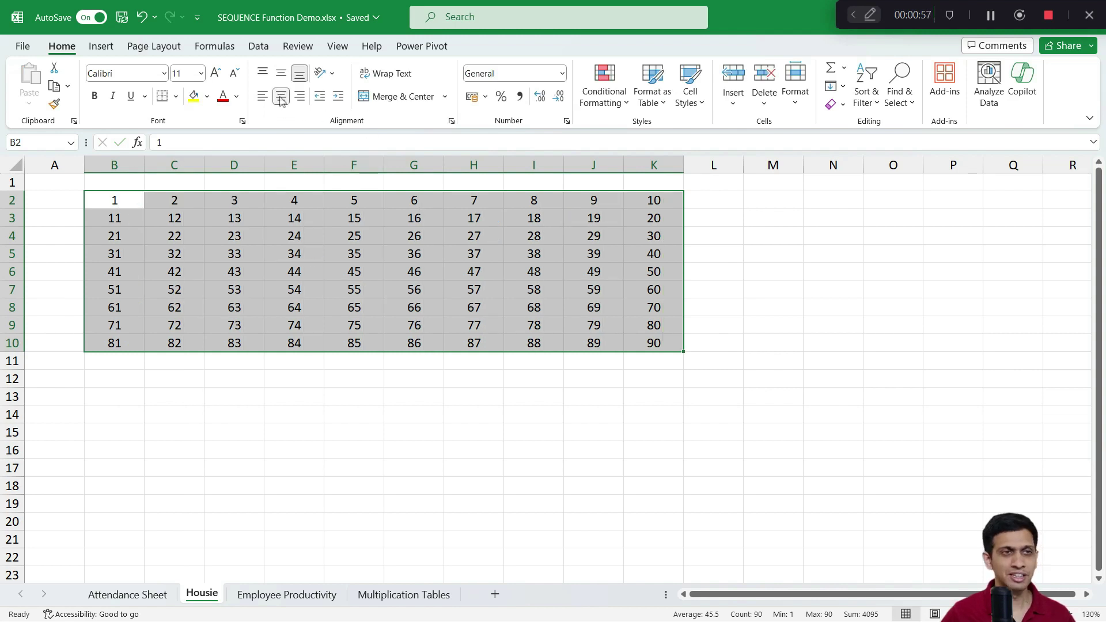
{"action": "left_click", "coordinate": [294, 290]}
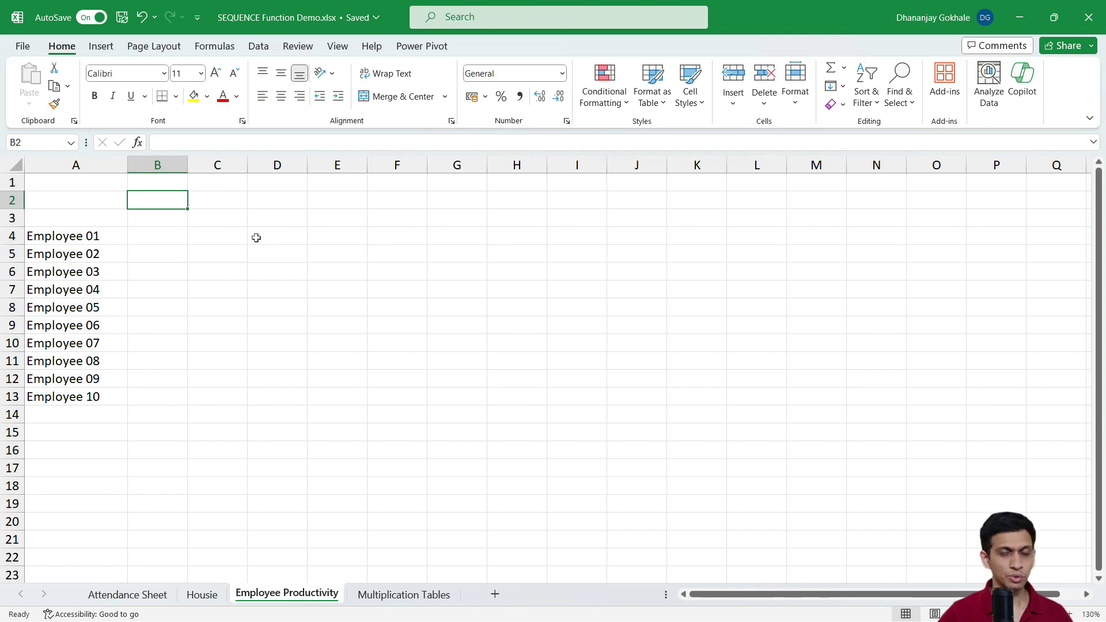
Step: Enter the dates 01-01-2024 in B2 and 02-01-2024 in C2
{"action": "type", "text": "01-"}
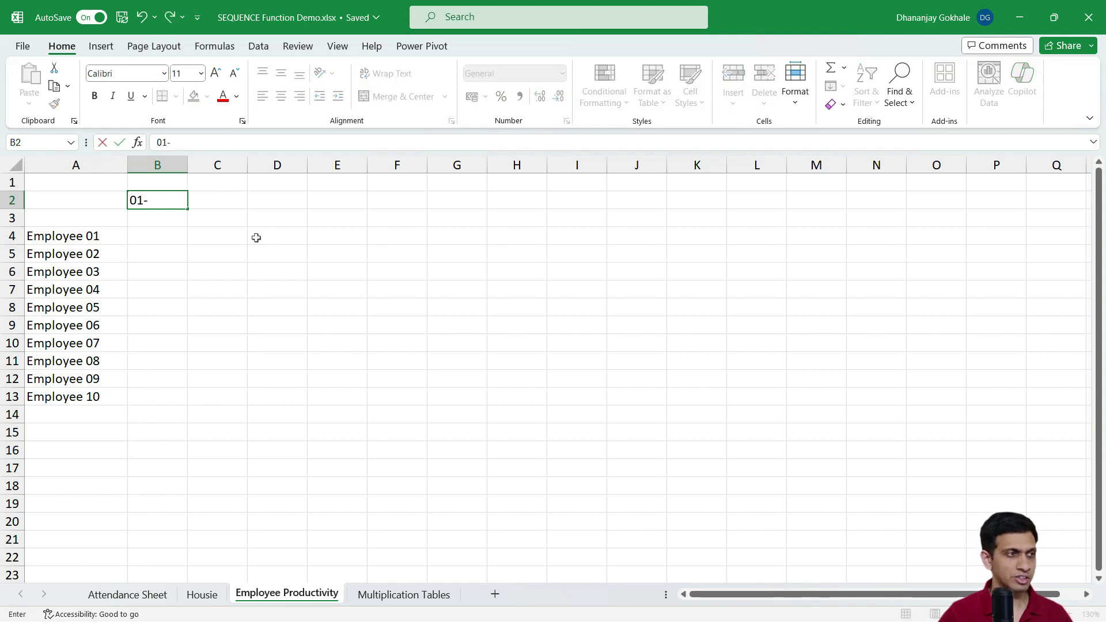
{"action": "type", "text": "01-2024"}
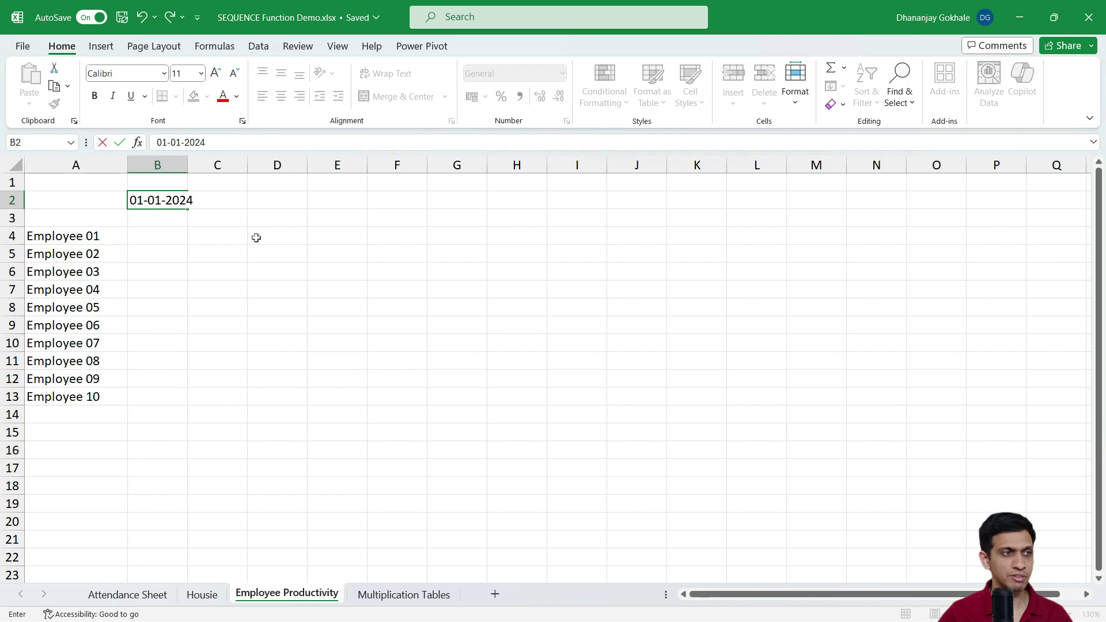
{"action": "key", "text": "Return"}
{"action": "key", "text": "Up"}
{"action": "key", "text": "Right"}
{"action": "type", "text": "0"}
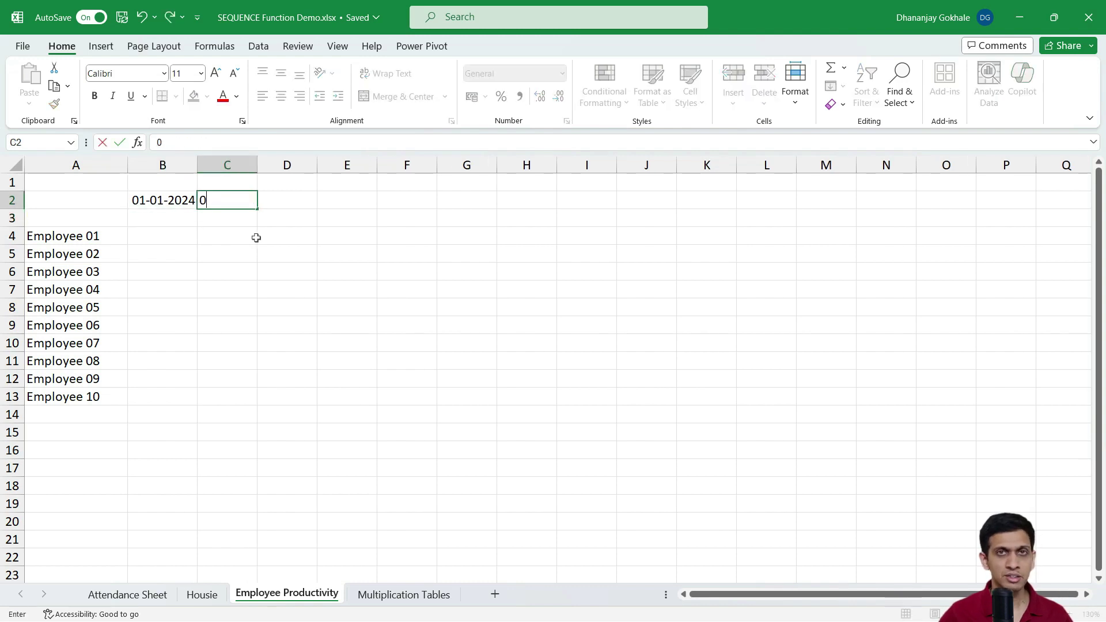
{"action": "type", "text": "2-01-2024"}
{"action": "key", "text": "Return"}
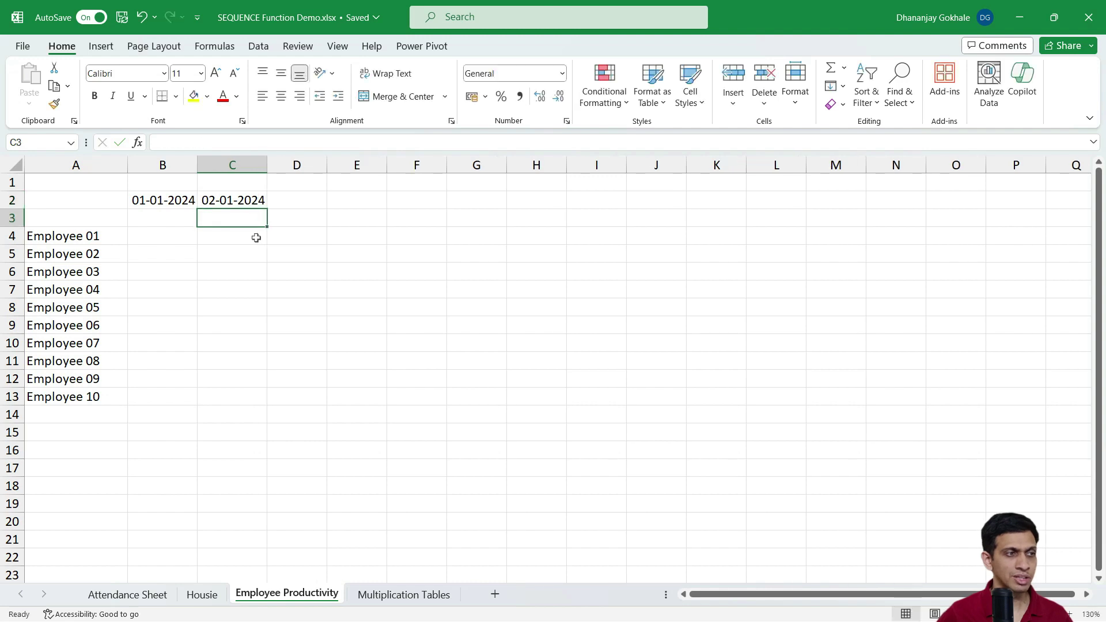
{"action": "key", "text": "Up"}
{"action": "key", "text": "Left"}
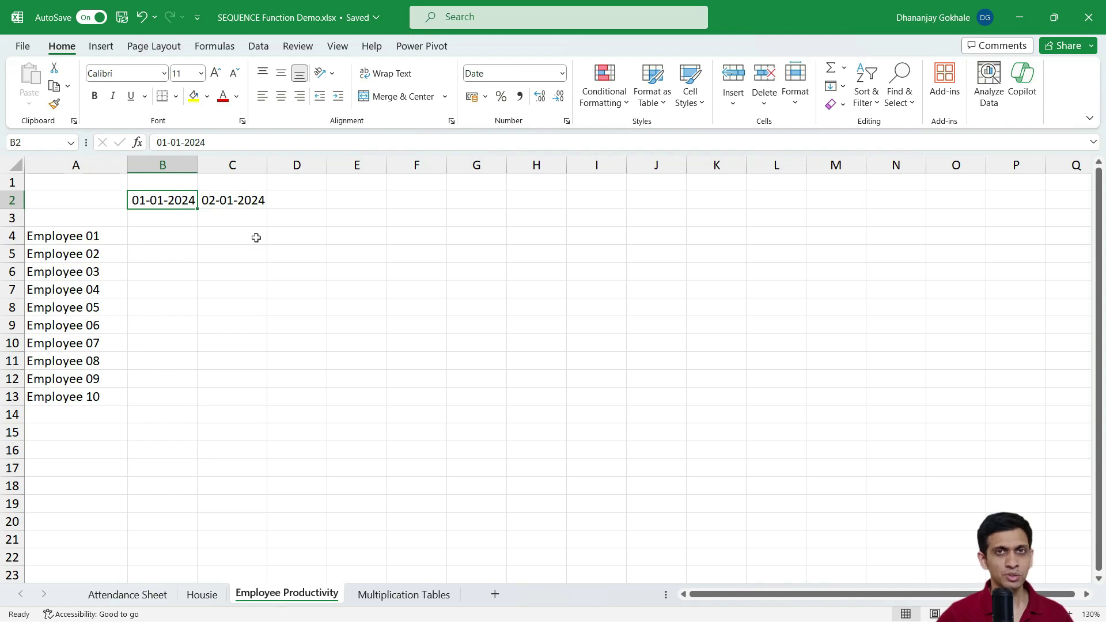
Step: Fill the daily dates along row 2 to I2, then undo the fill
{"action": "key", "text": "shift+Right"}
{"action": "left_click_drag", "start_coordinate": [267, 208], "coordinate": [603, 212]}
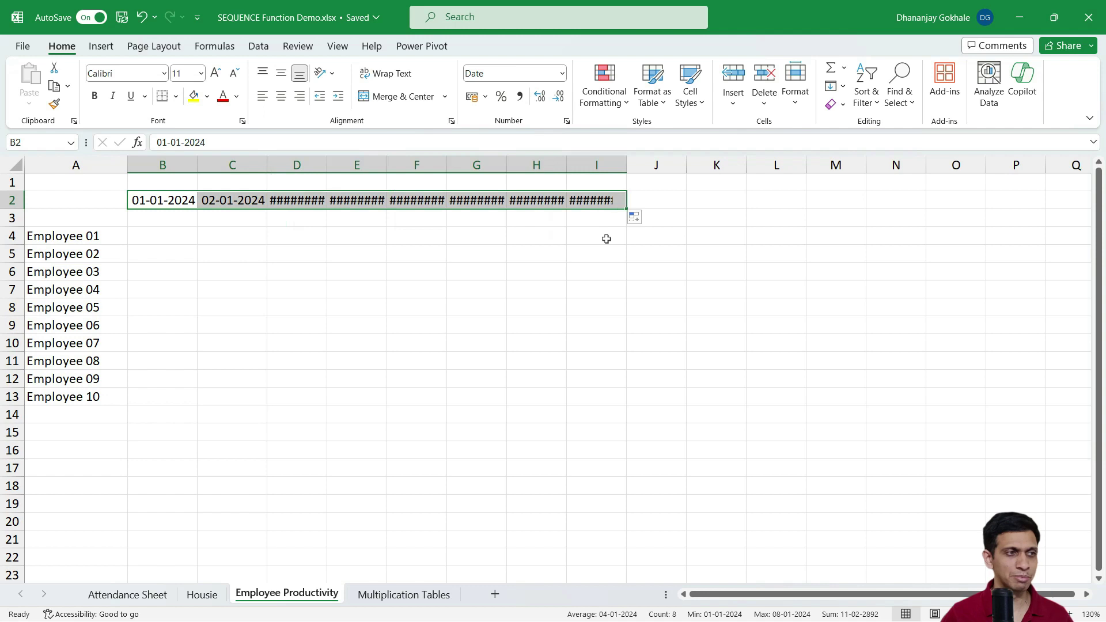
{"action": "key", "text": "ctrl+z"}
{"action": "key", "text": "Left"}
{"action": "key", "text": "Right"}
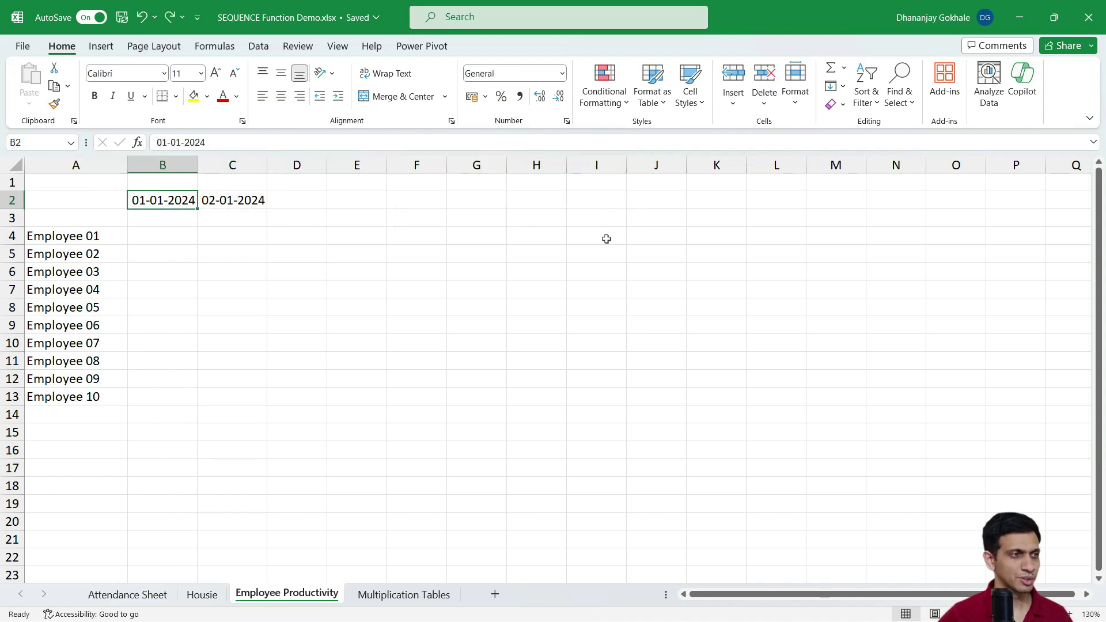
{"action": "key", "text": "Down"}
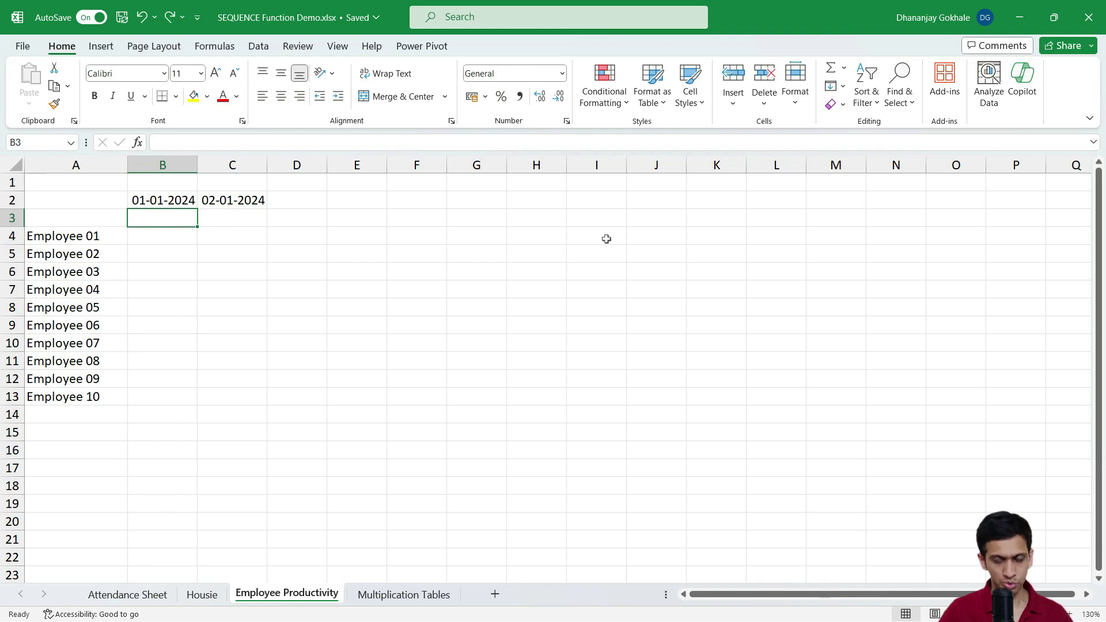
Step: Enter =SEQUENCE(1,366,1) in B3, spilling 1 to 366 across row 3
{"action": "type", "text": "=seq"}
{"action": "key", "text": "Tab"}
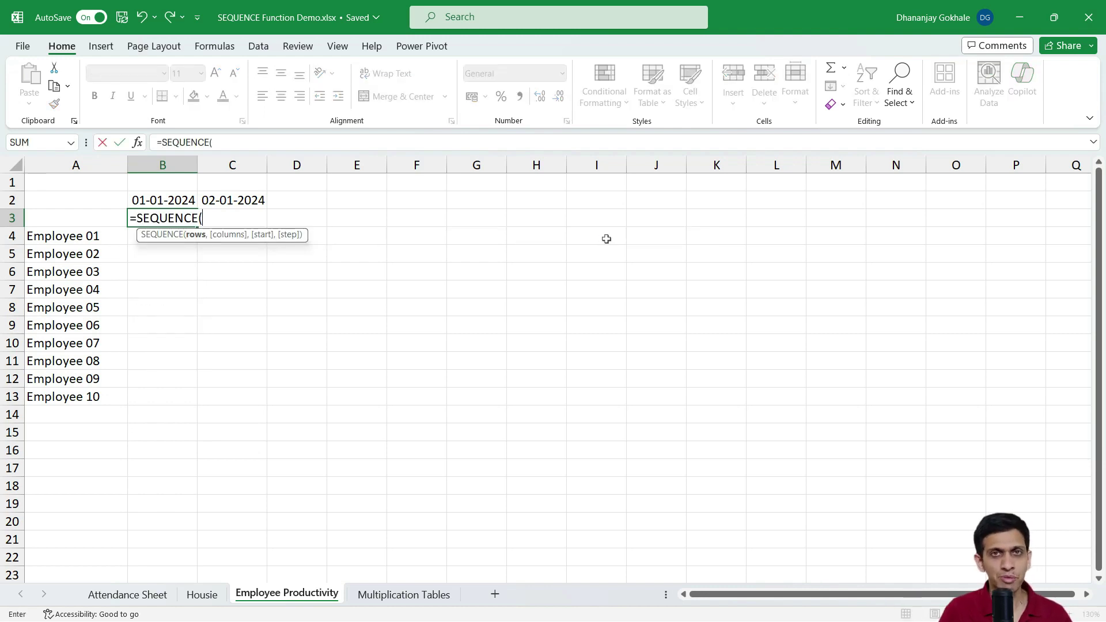
{"action": "type", "text": "1,"}
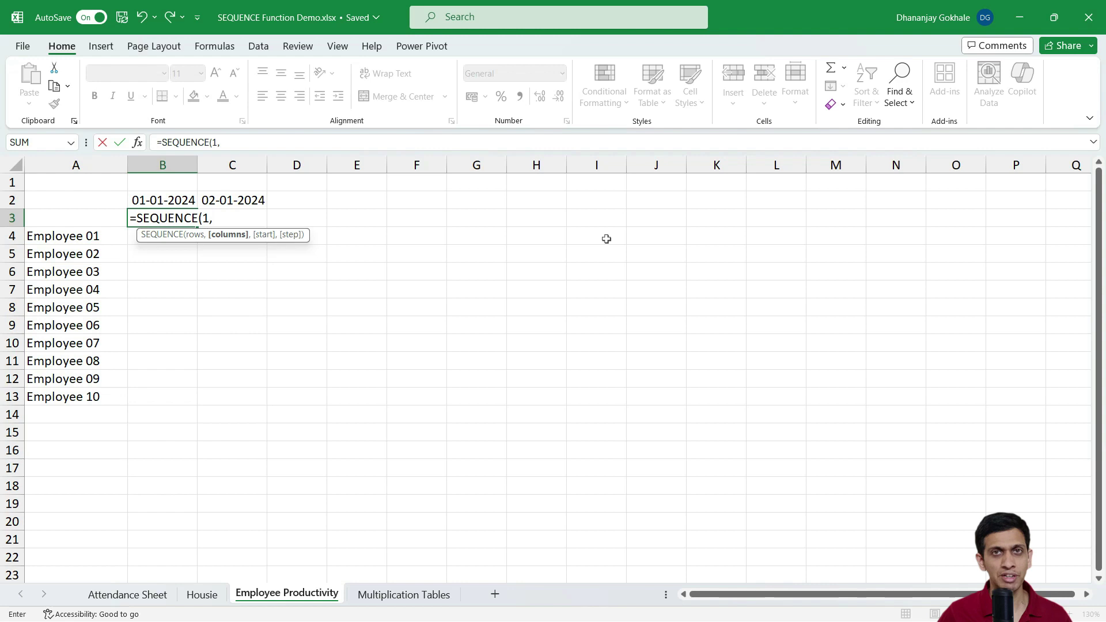
{"action": "type", "text": "3"}
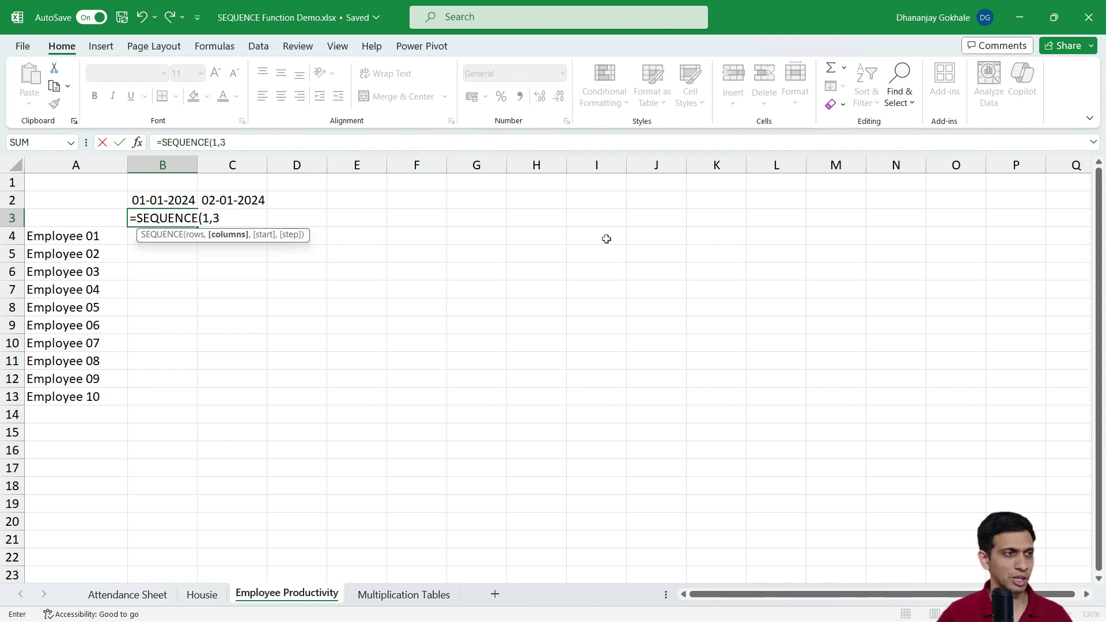
{"action": "type", "text": "66"}
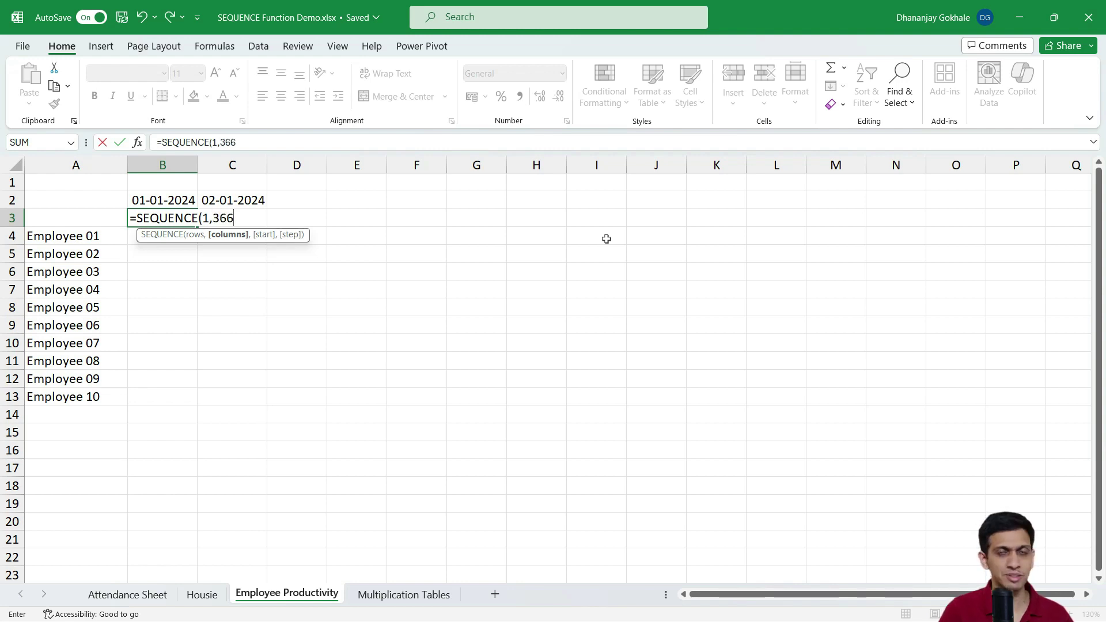
{"action": "type", "text": ","}
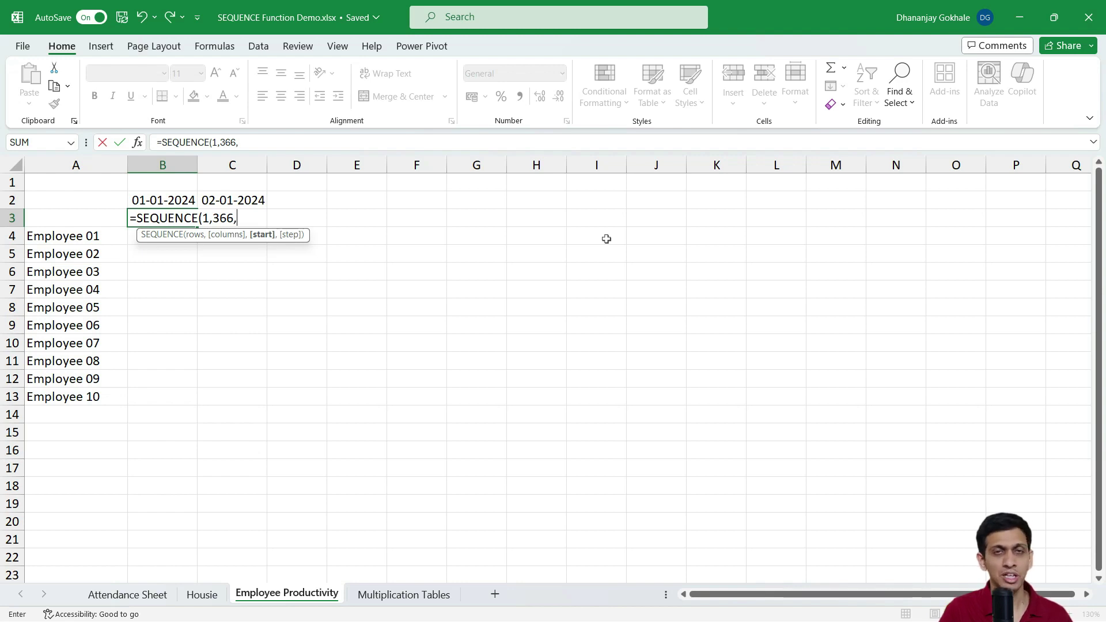
{"action": "type", "text": ","}
{"action": "key", "text": "BackSpace"}
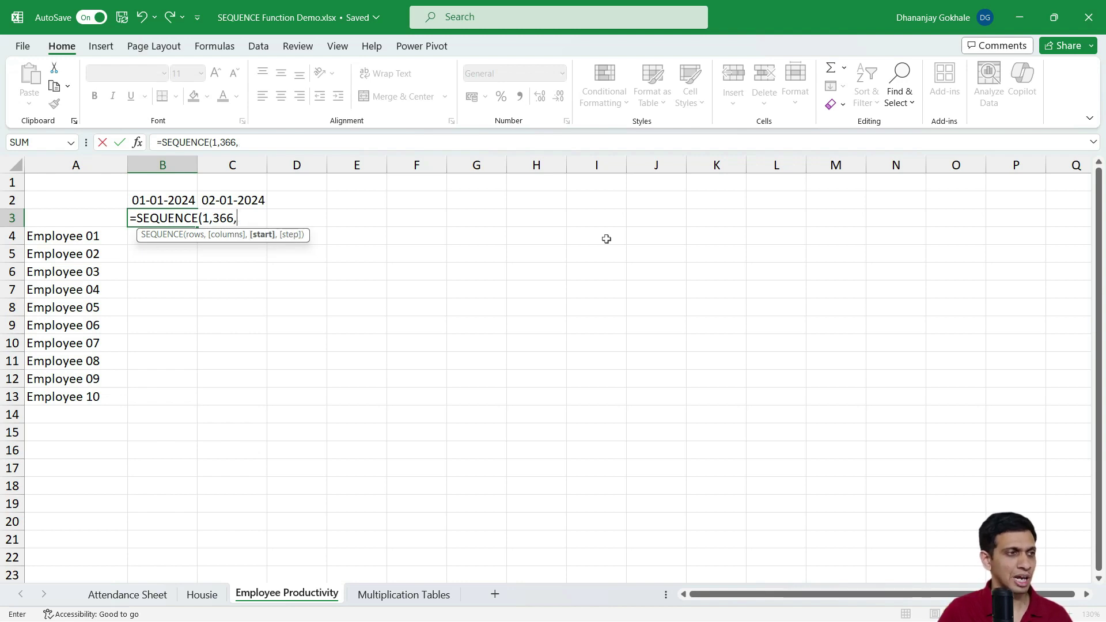
{"action": "type", "text": "1)"}
{"action": "key", "text": "Return"}
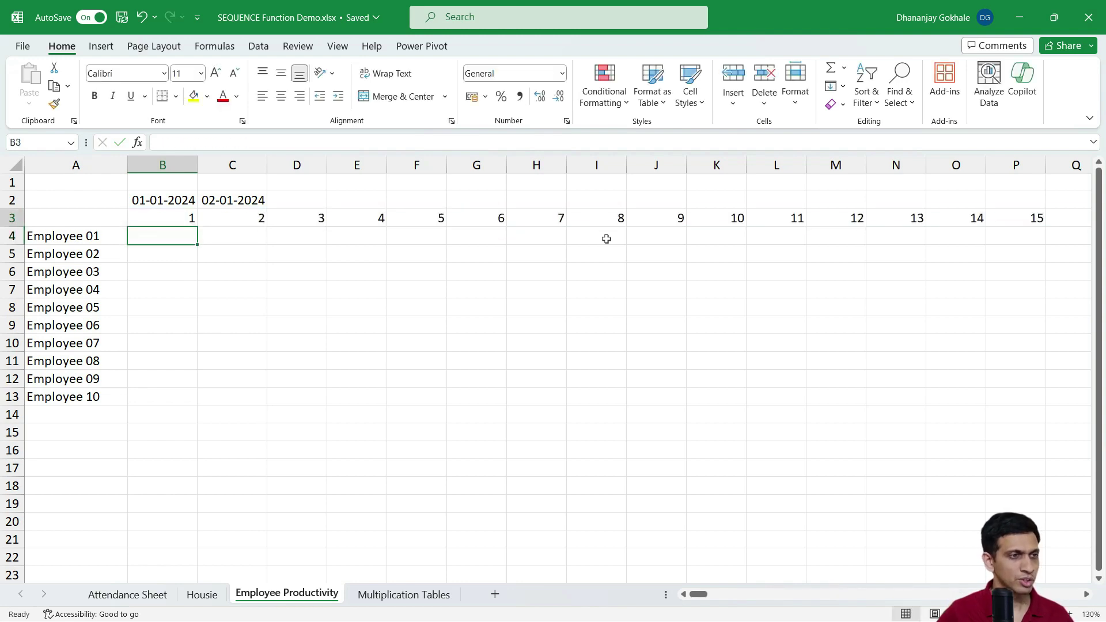
{"action": "key", "text": "Up"}
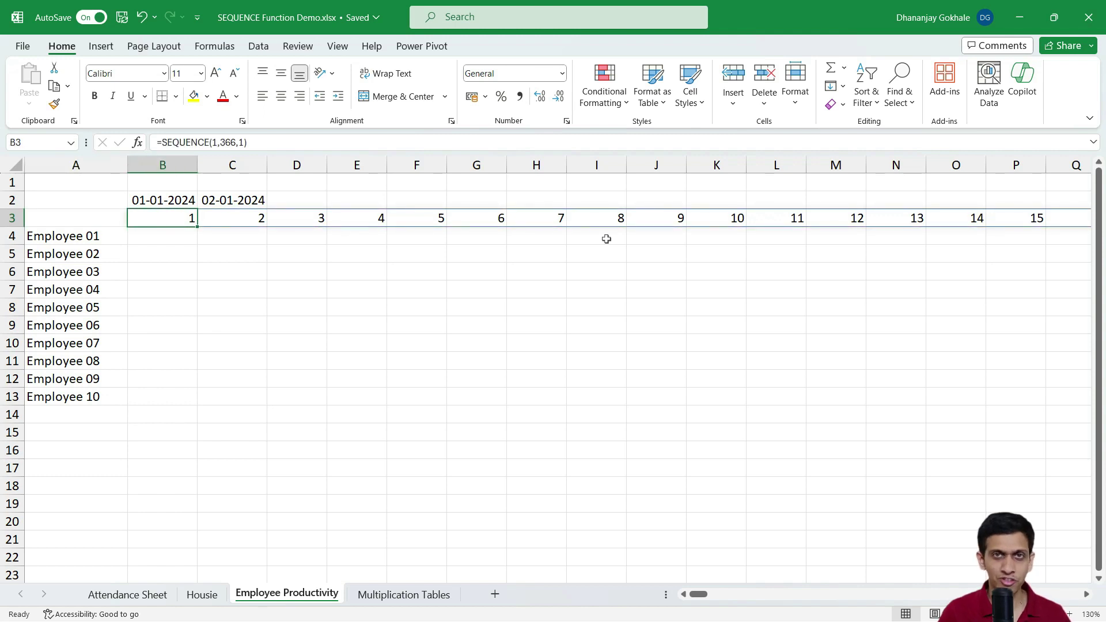
Step: Check that the spill ends at 366, then return to B2
{"action": "key", "text": "ctrl+Right"}
{"action": "key", "text": "Right"}
{"action": "key", "text": "Left"}
{"action": "key", "text": "Home"}
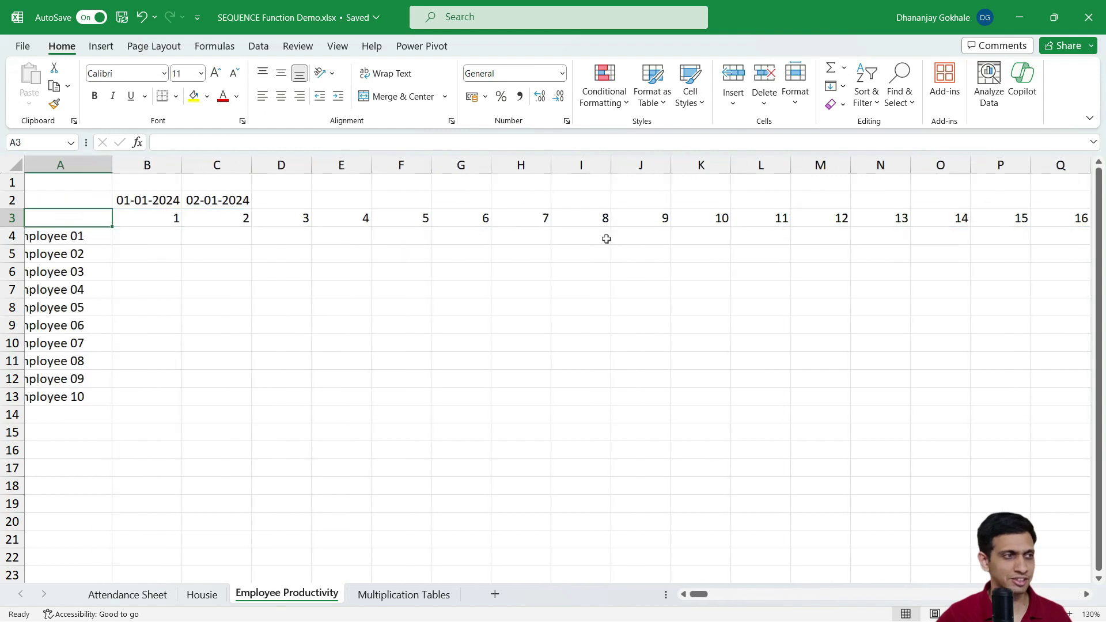
{"action": "key", "text": "Right"}
{"action": "key", "text": "Up"}
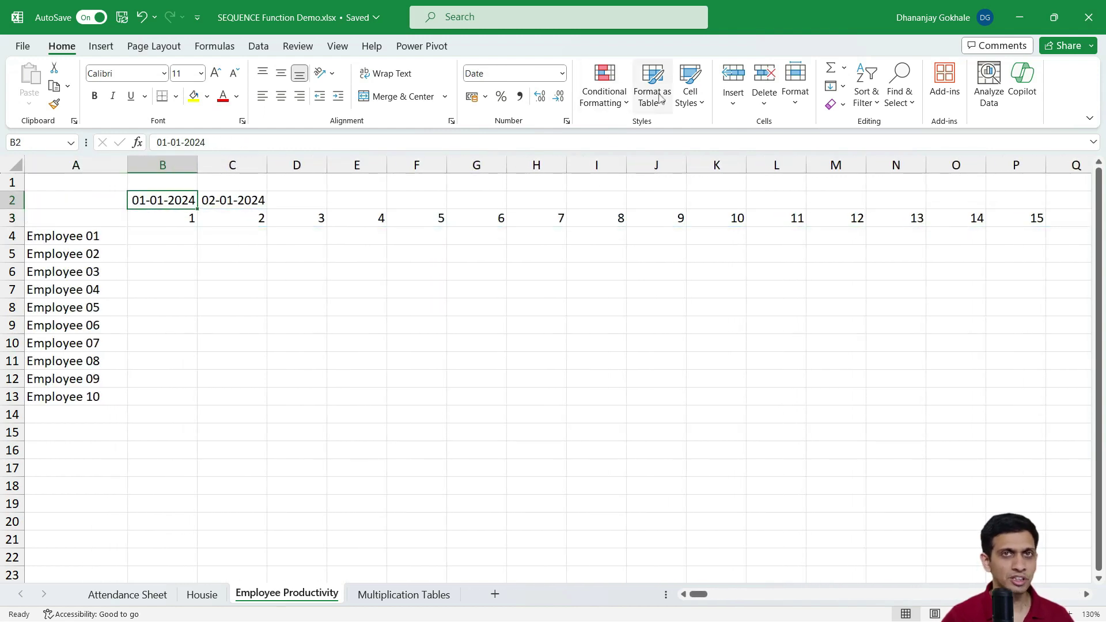
Step: Format B2 as General to reveal serial 45292, and change B3's SEQUENCE start to 45292
{"action": "left_click", "coordinate": [562, 74]}
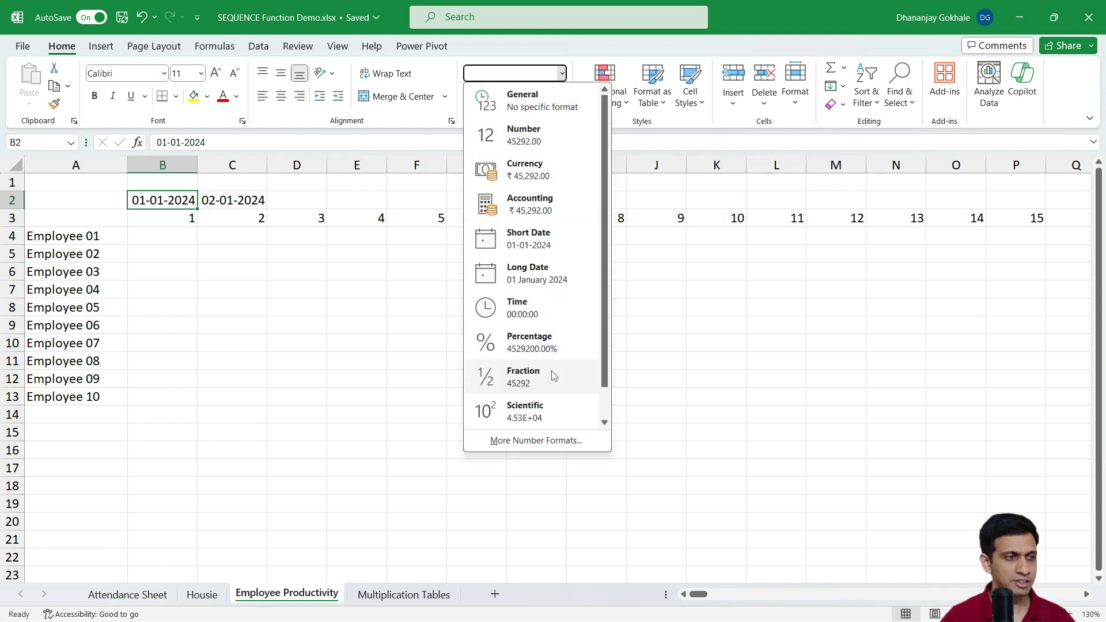
{"action": "left_click", "coordinate": [530, 116]}
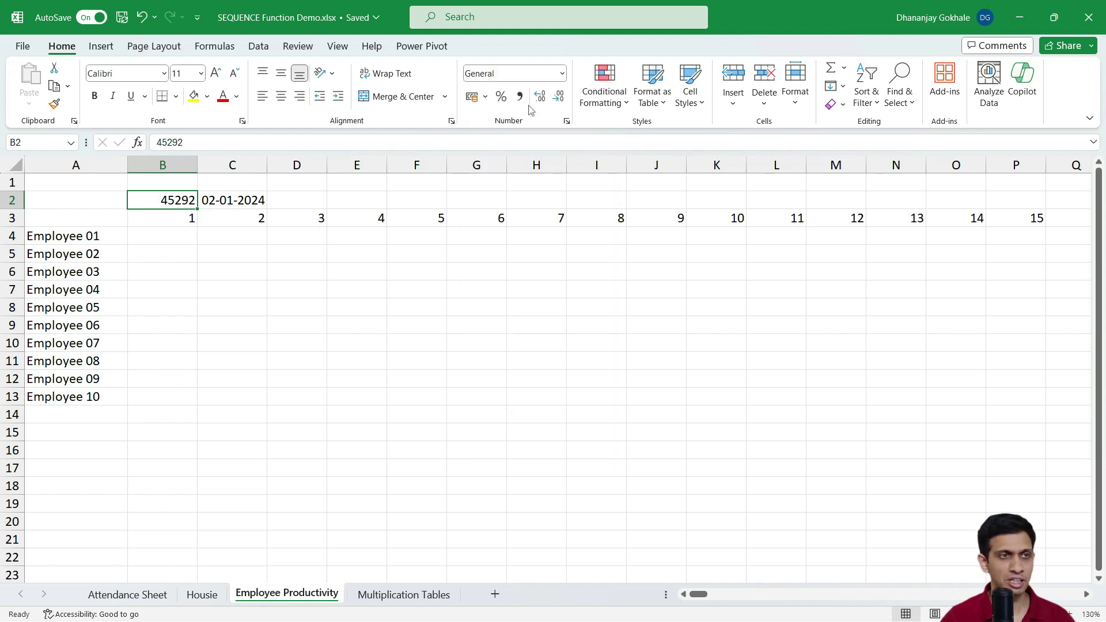
{"action": "double_click", "coordinate": [186, 218]}
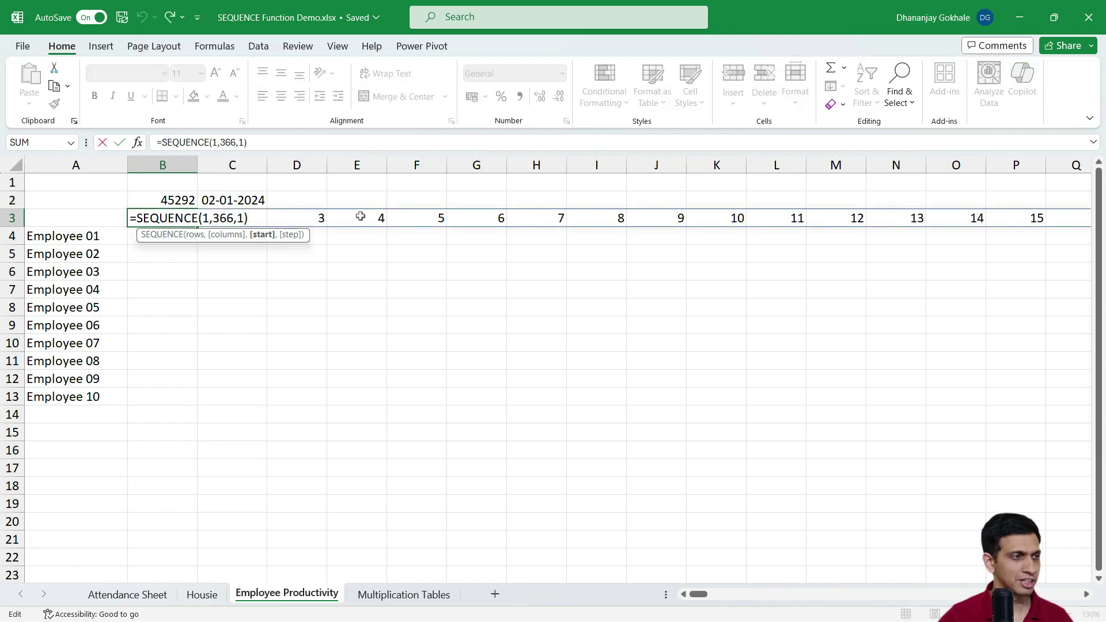
{"action": "key", "text": "BackSpace"}
{"action": "type", "text": "452"}
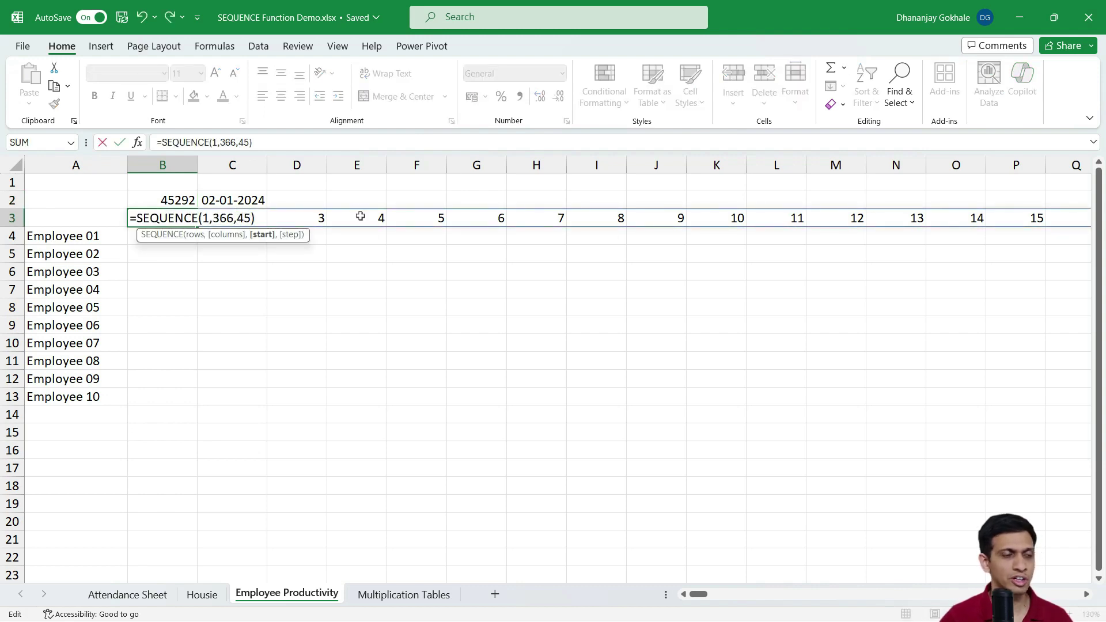
{"action": "type", "text": "92"}
{"action": "key", "text": "Return"}
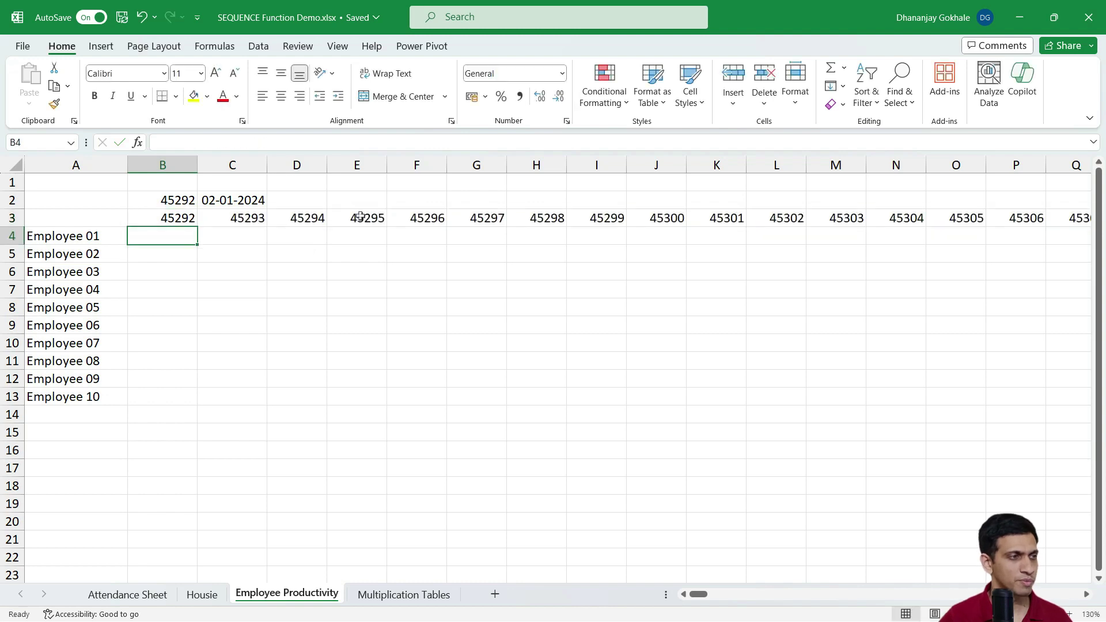
Step: Check the spilled serial values in row 3 and select the whole row
{"action": "key", "text": "Up"}
{"action": "key", "text": "Right"}
{"action": "key", "text": "Left"}
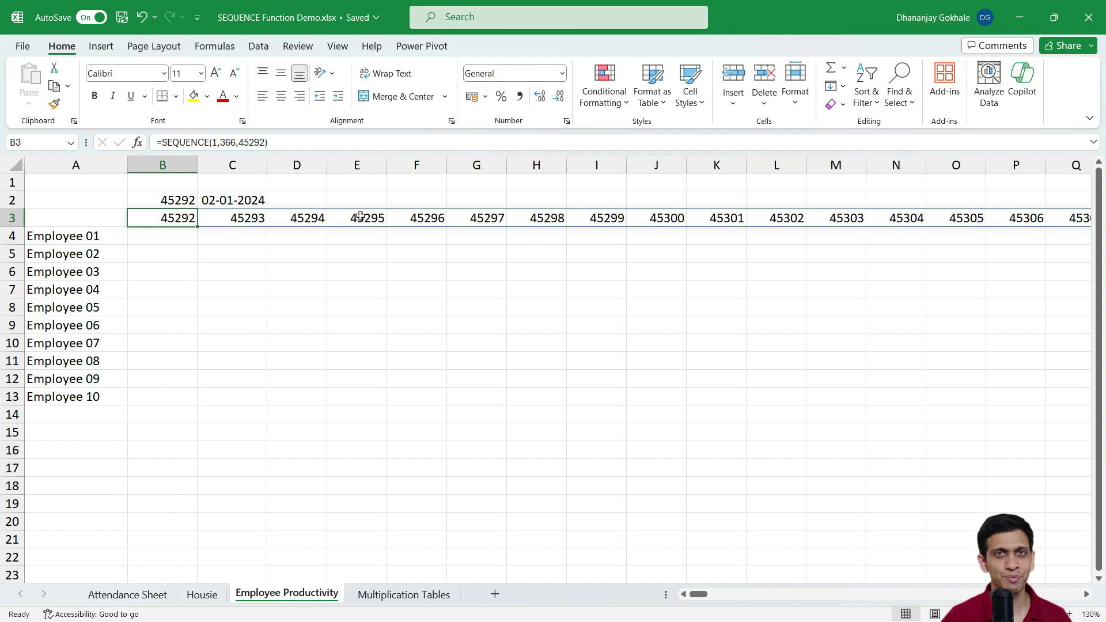
{"action": "left_click", "coordinate": [9, 217]}
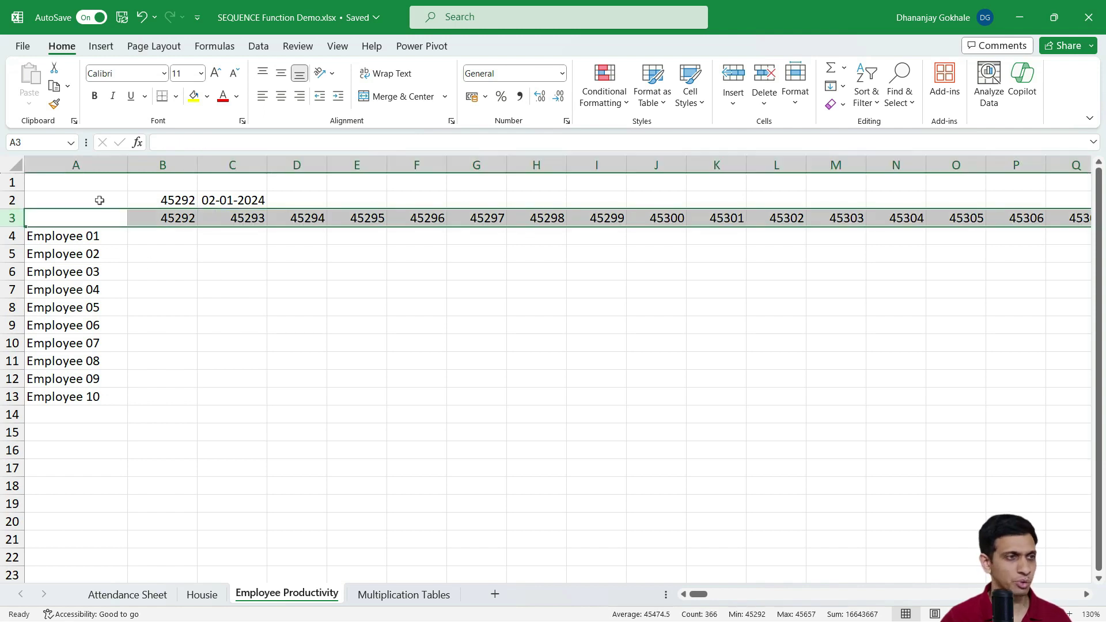
Step: Format row 3 as Short Date so the serials display as 2024 dates
{"action": "left_click", "coordinate": [562, 74]}
{"action": "scroll", "coordinate": [568, 284], "scroll_direction": "down", "scroll_amount": 1}
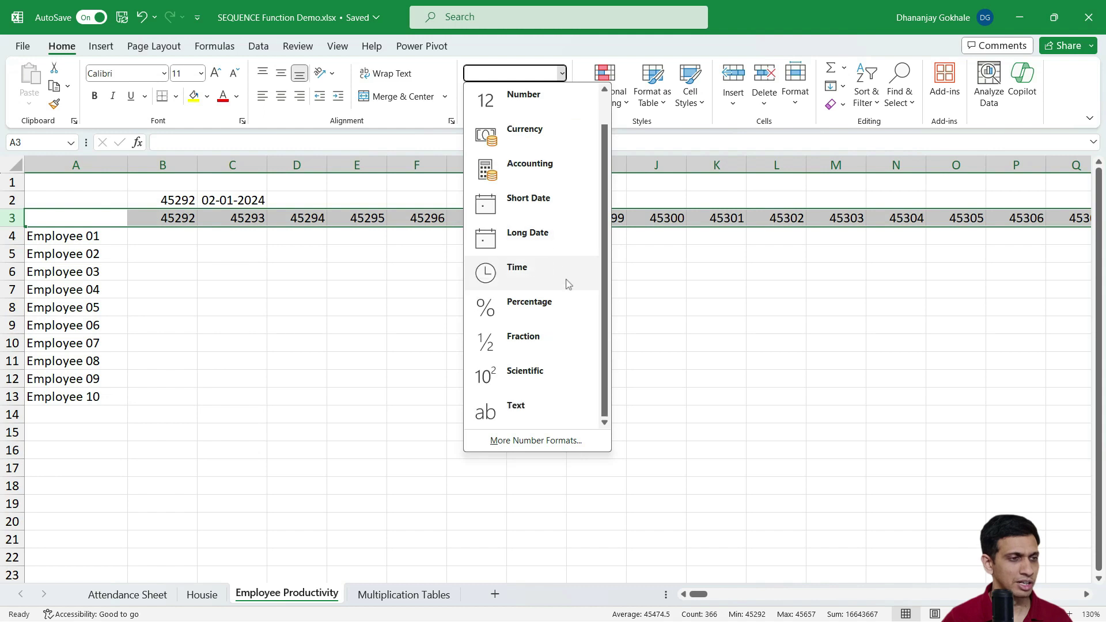
{"action": "scroll", "coordinate": [541, 317], "scroll_direction": "up", "scroll_amount": 1}
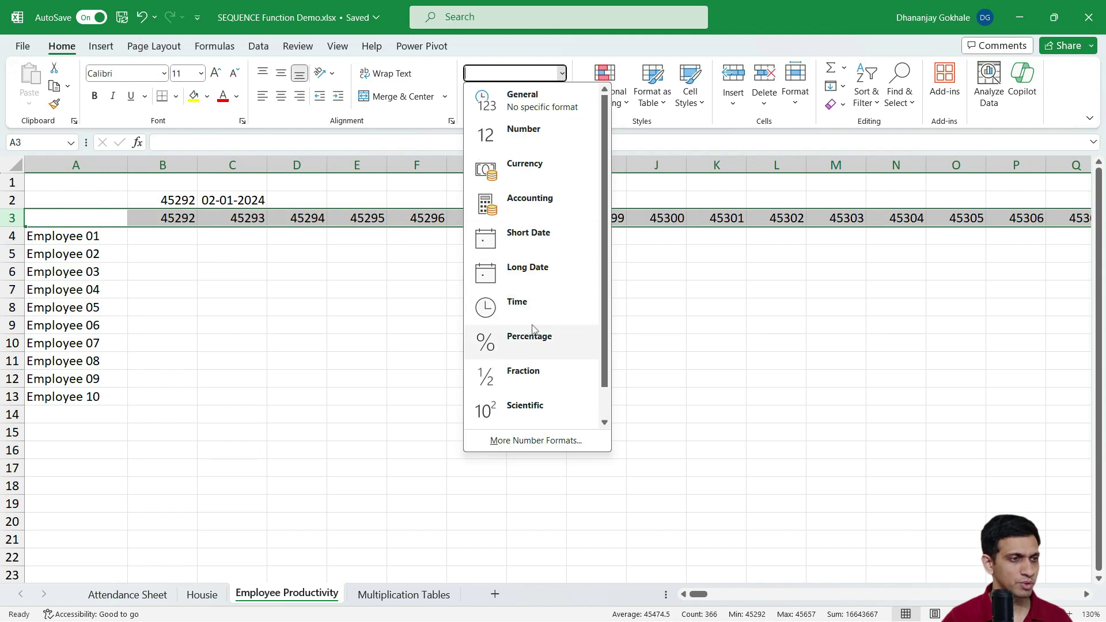
{"action": "left_click", "coordinate": [527, 233]}
{"action": "left_click", "coordinate": [262, 276]}
{"action": "left_click", "coordinate": [234, 218]}
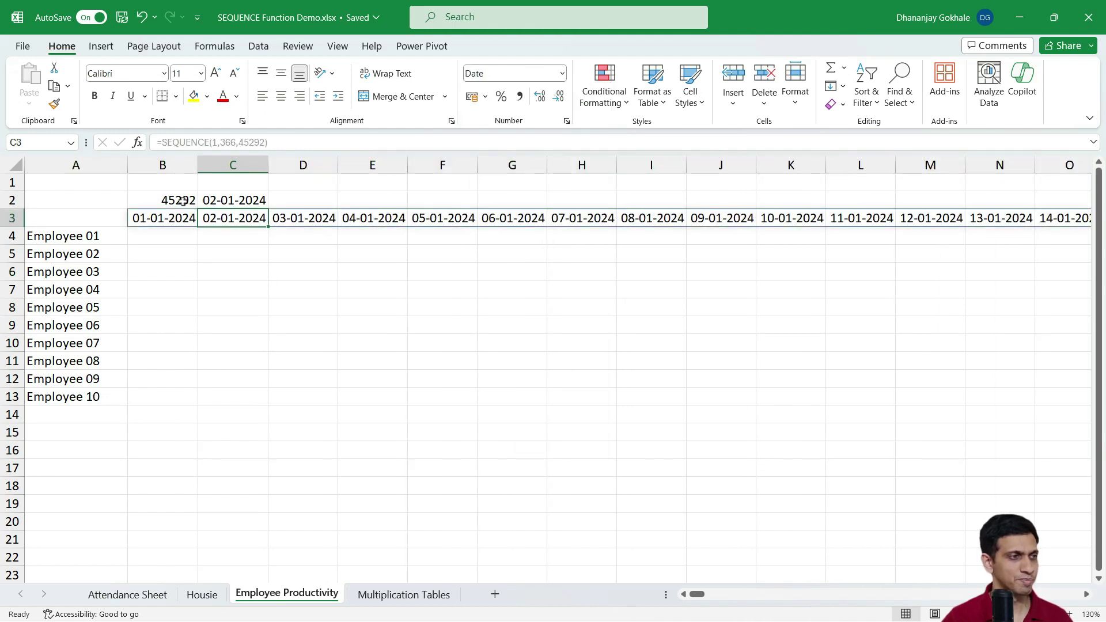
Step: Clear the sample dates in B2:C2 and confirm the row ends at 31-12-2024
{"action": "left_click_drag", "start_coordinate": [183, 202], "coordinate": [236, 201]}
{"action": "key", "text": "Delete"}
{"action": "key", "text": "Down"}
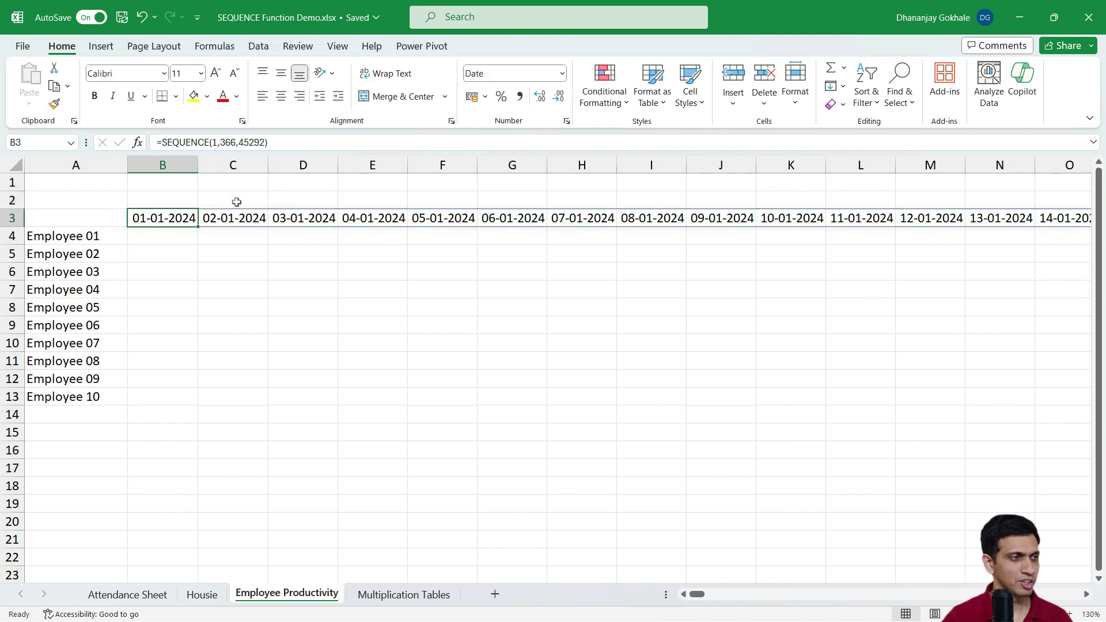
{"action": "left_click", "coordinate": [273, 216]}
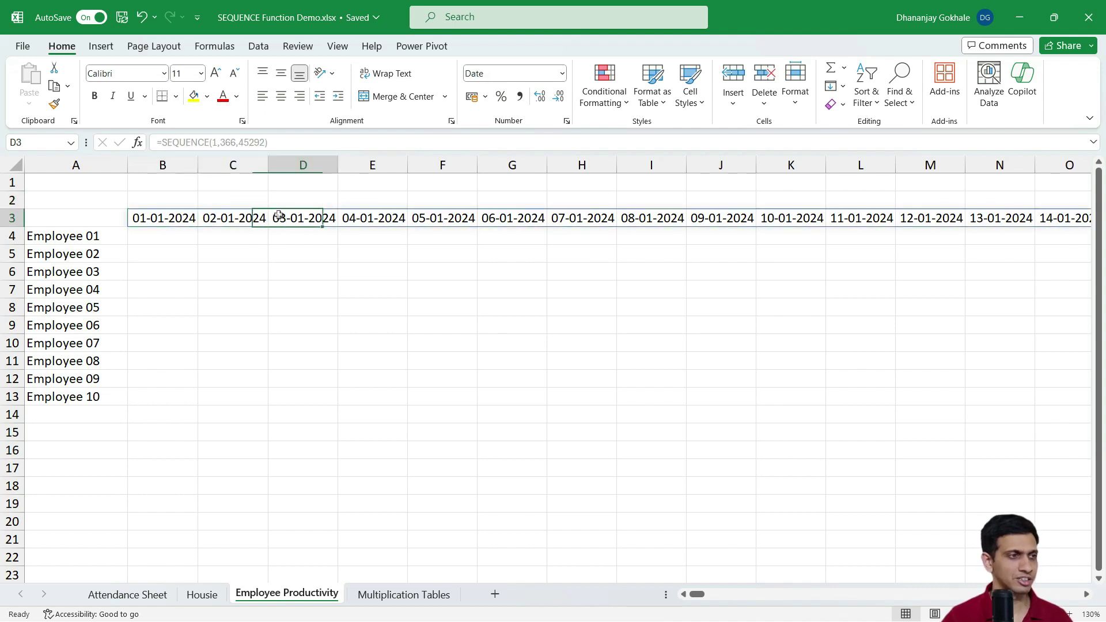
{"action": "key", "text": "Right"}
{"action": "key", "text": "Right"}
{"action": "key", "text": "Right"}
{"action": "key", "text": "Right"}
{"action": "key", "text": "Right"}
{"action": "key", "text": "Right"}
{"action": "key", "text": "Right"}
{"action": "key", "text": "Right"}
{"action": "key", "text": "Right"}
{"action": "key", "text": "Right"}
{"action": "key", "text": "Right"}
{"action": "key", "text": "Right"}
{"action": "key", "text": "Right"}
{"action": "key", "text": "Right"}
{"action": "key", "text": "Right"}
{"action": "key", "text": "Right"}
{"action": "key", "text": "Right"}
{"action": "key", "text": "Right"}
{"action": "key", "text": "Right"}
{"action": "key", "text": "Right"}
{"action": "key", "text": "Right"}
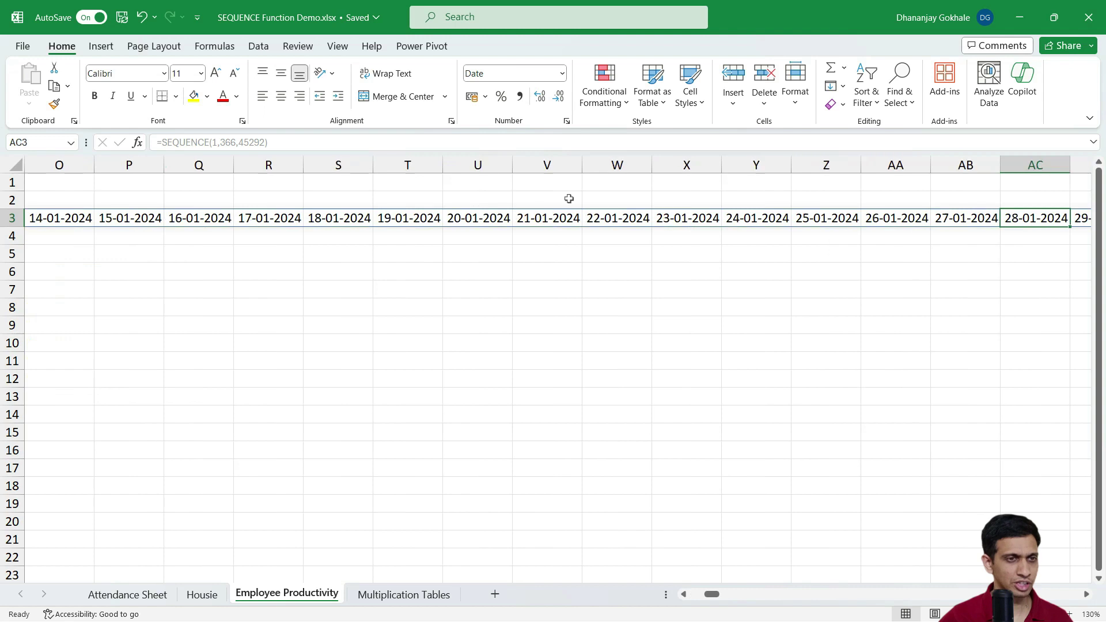
{"action": "key", "text": "ctrl+Right"}
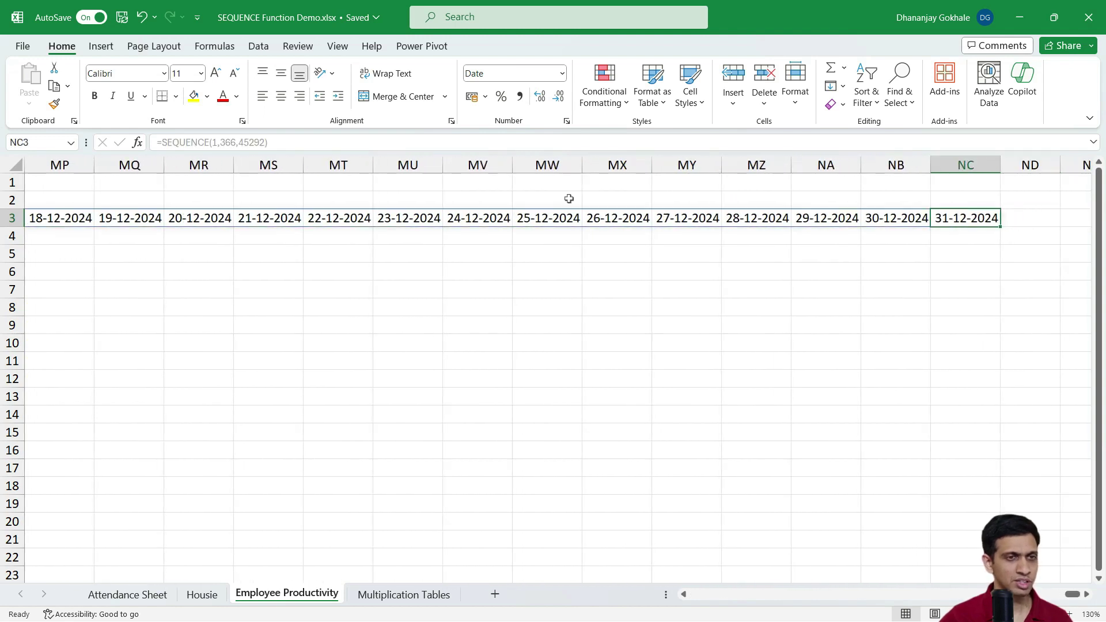
{"action": "key", "text": "ctrl+Left"}
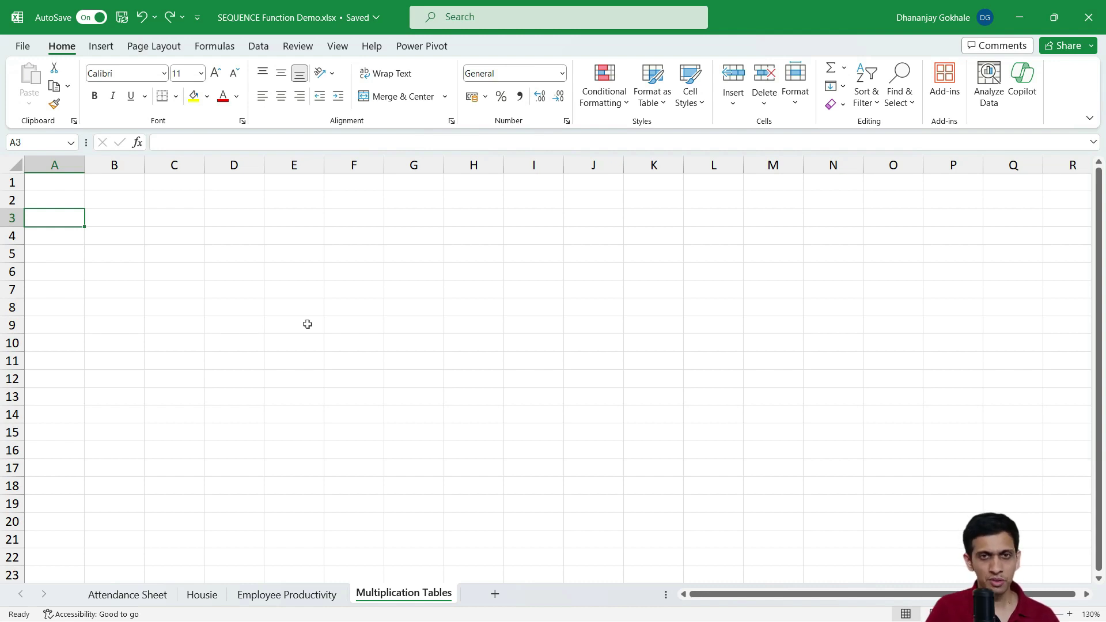
Step: Enter =SEQUENCE(10) in A3 to list 1 to 10 down column A
{"action": "type", "text": "=se"}
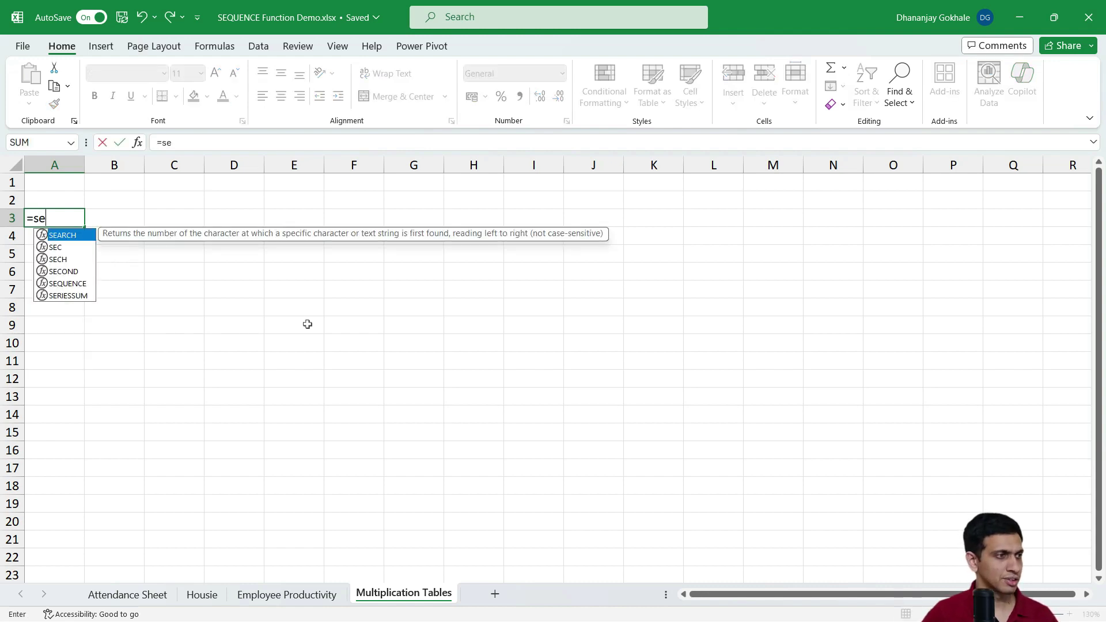
{"action": "type", "text": "q"}
{"action": "key", "text": "Tab"}
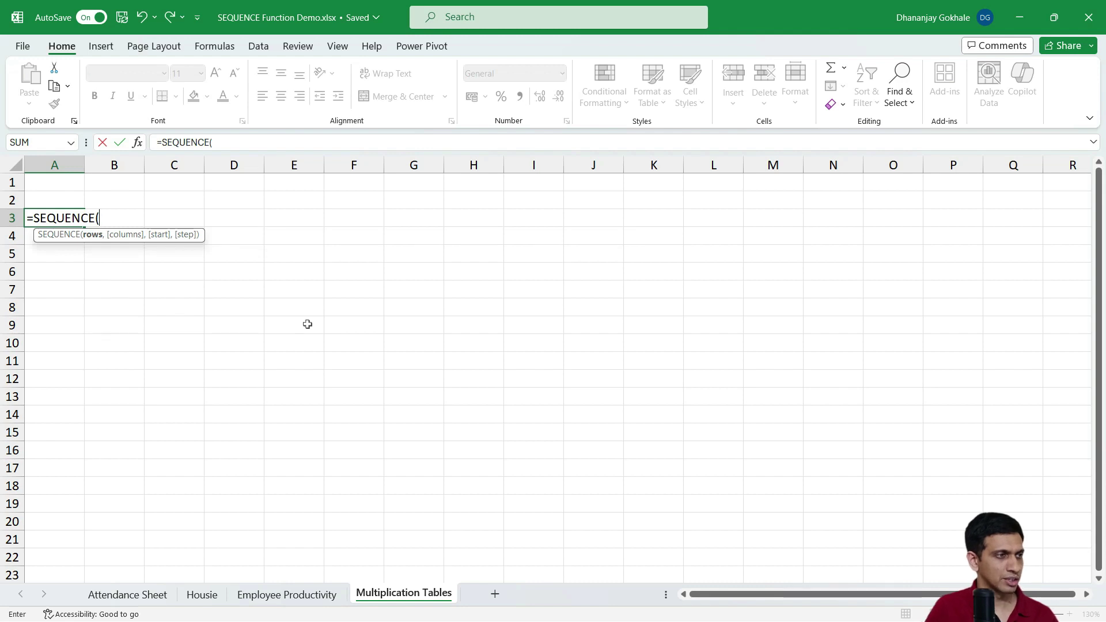
{"action": "type", "text": "10"}
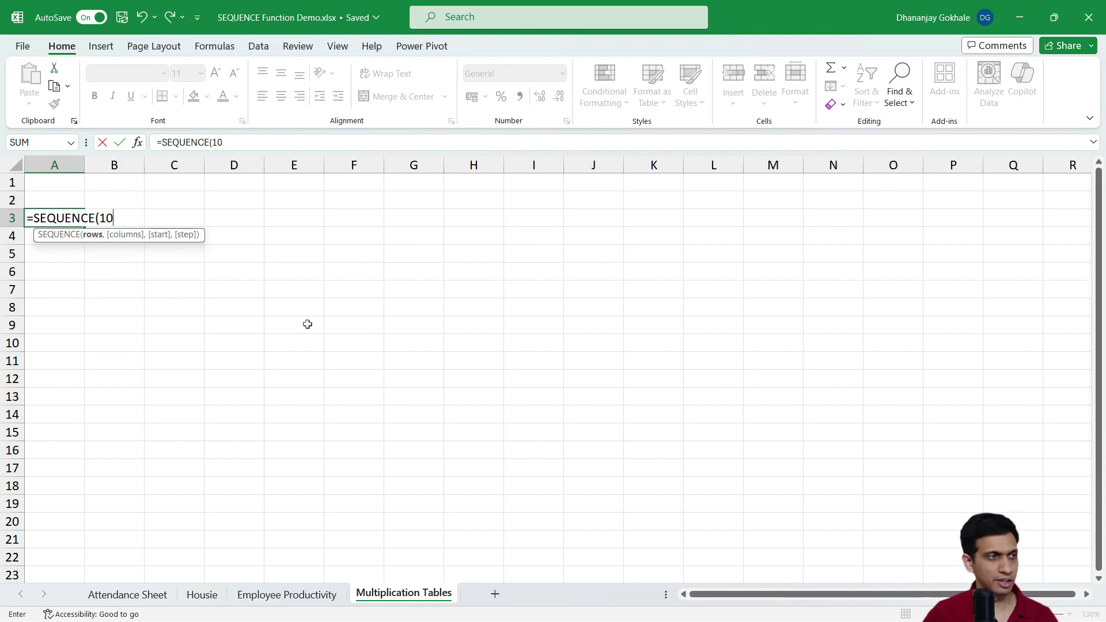
{"action": "type", "text": ")"}
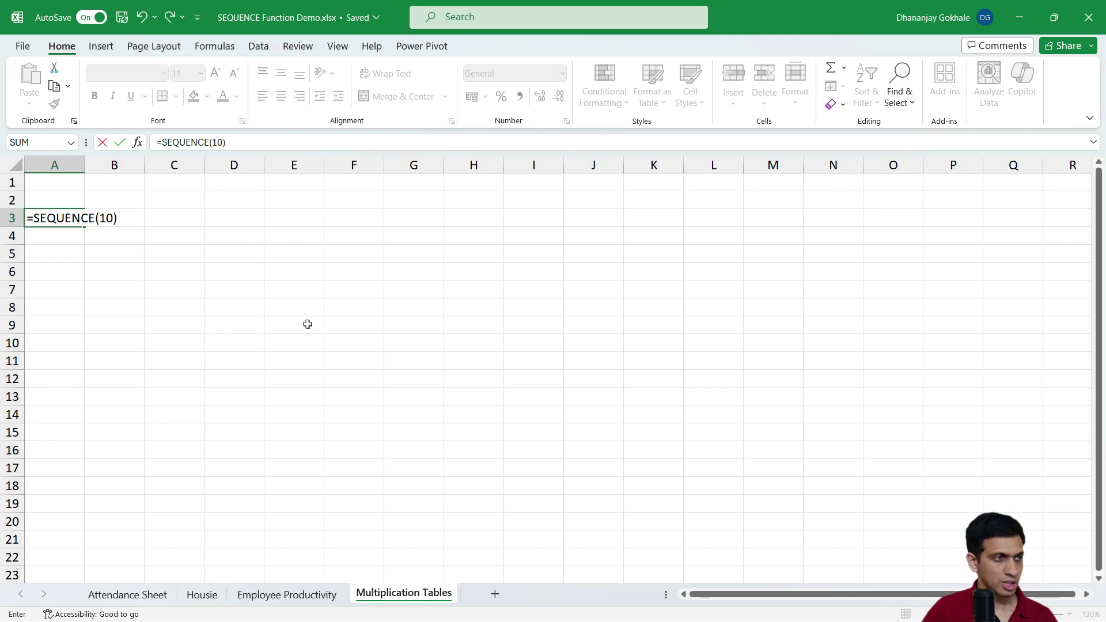
{"action": "key", "text": "Return"}
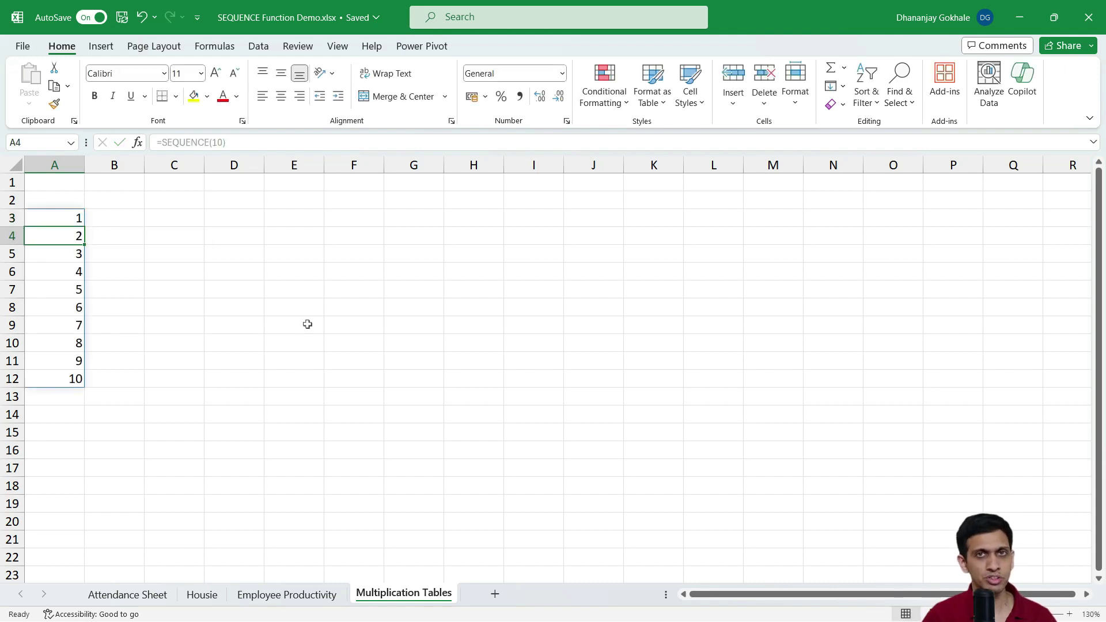
{"action": "key", "text": "Up"}
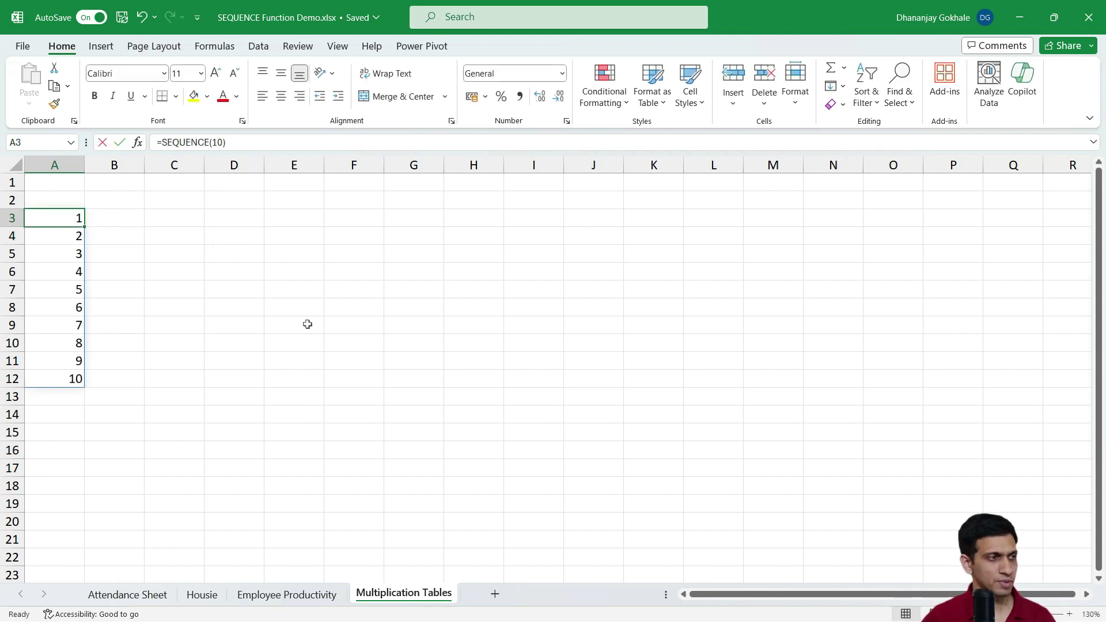
Step: Append &" x " to A3's formula so the labels read 1 x to 10 x
{"action": "key", "text": "F2"}
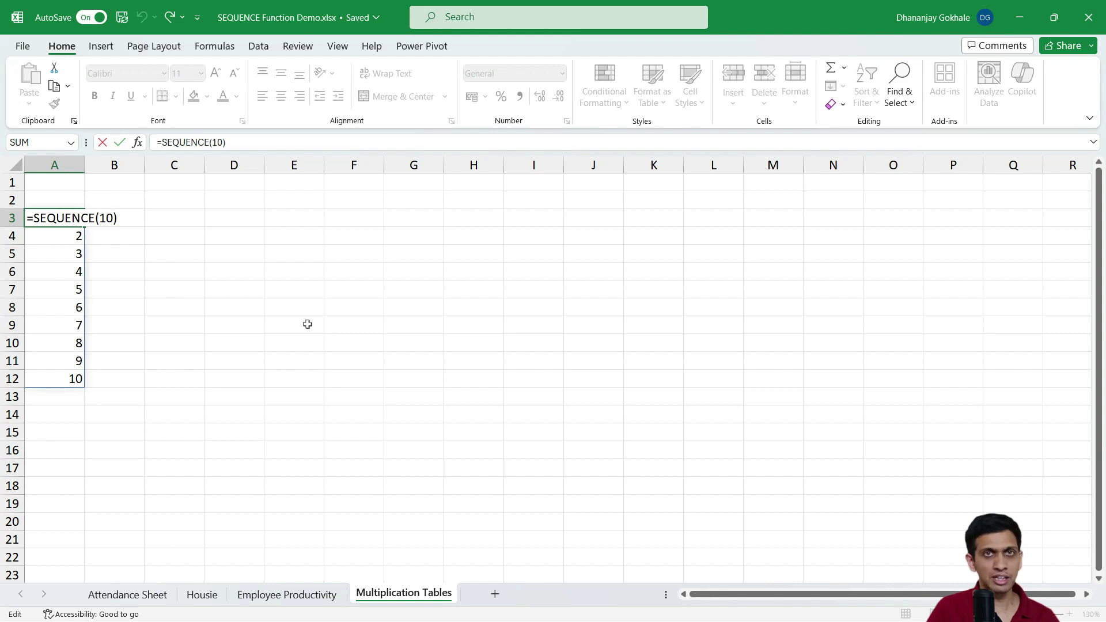
{"action": "type", "text": "&\""}
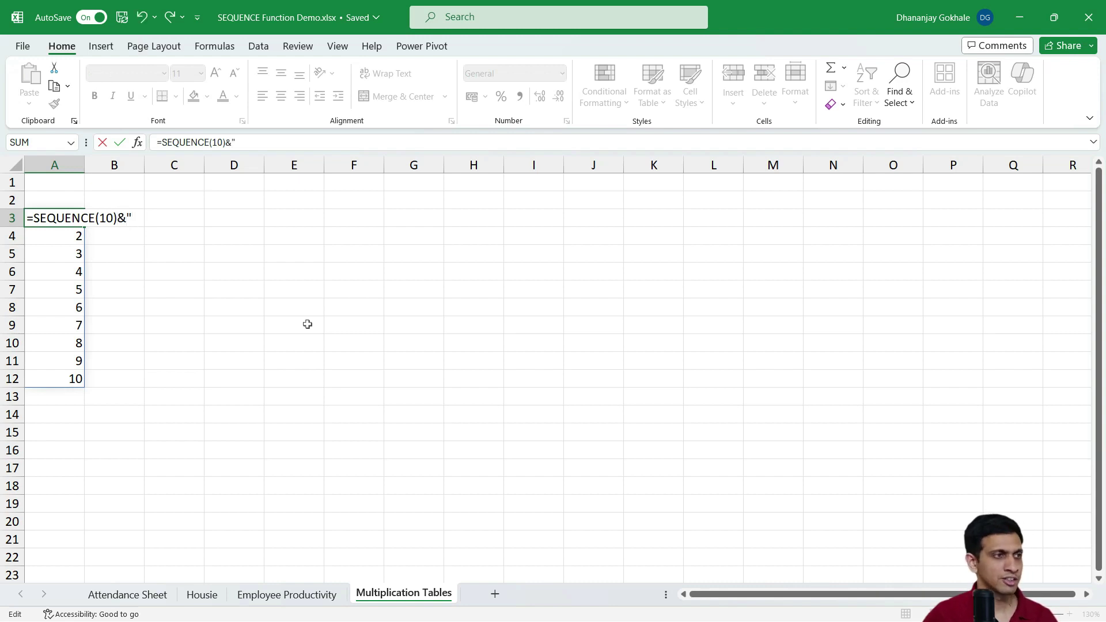
{"action": "type", "text": " x"}
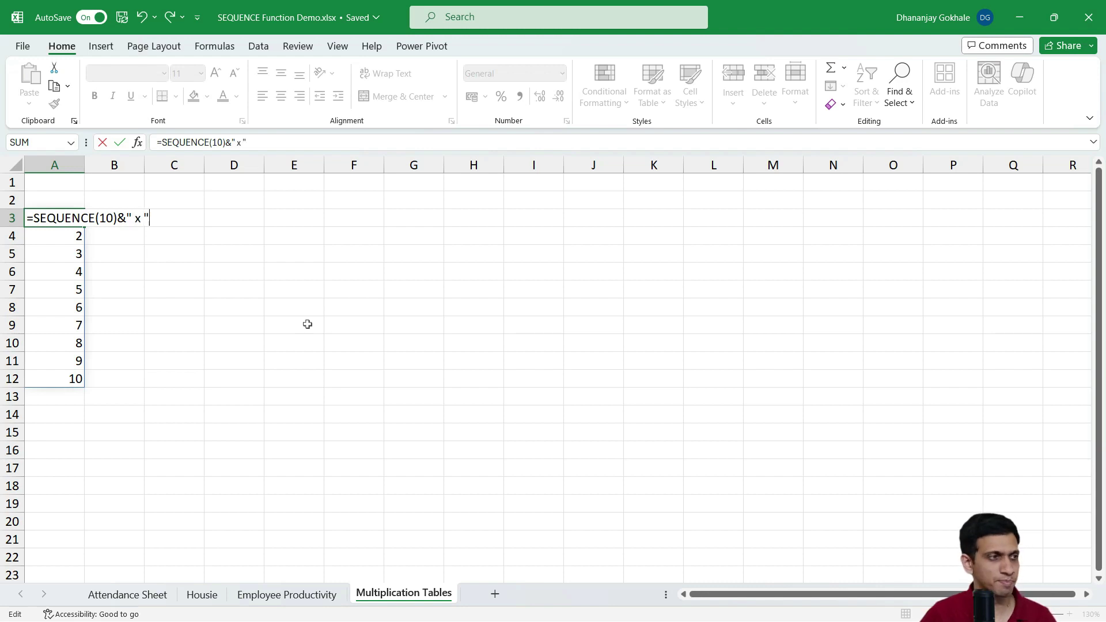
{"action": "key", "text": "Return"}
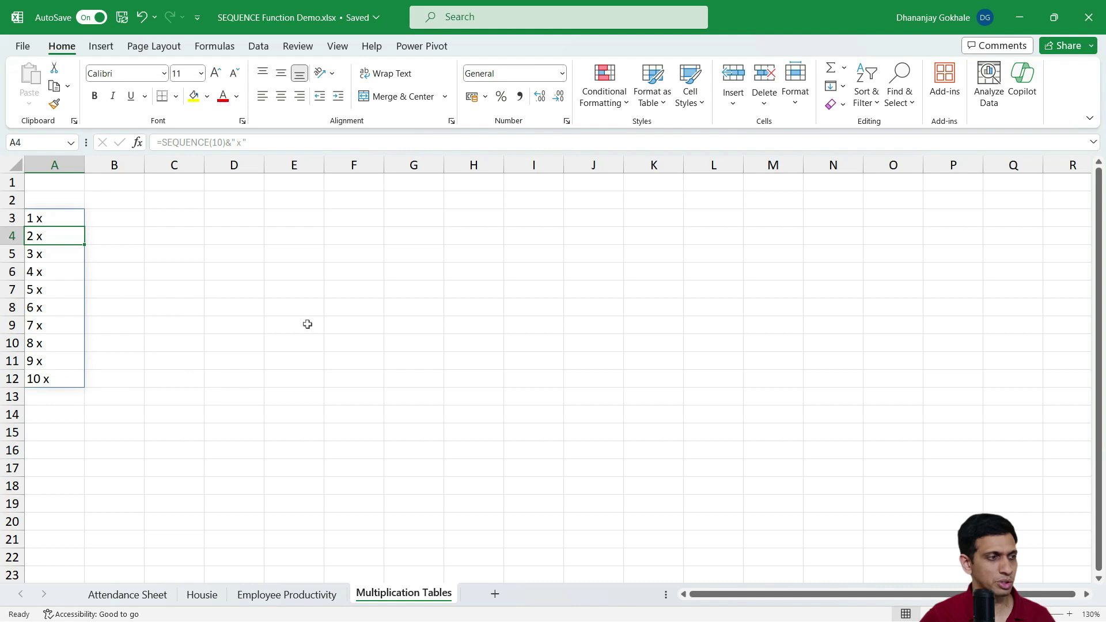
{"action": "key", "text": "Up"}
{"action": "key", "text": "Right"}
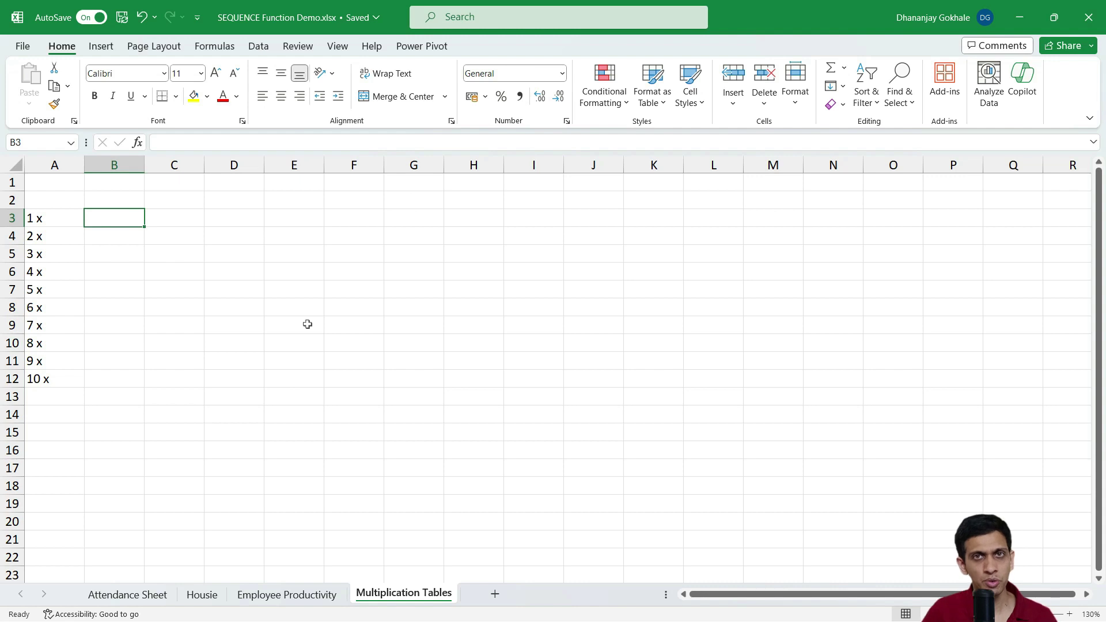
Step: Enter =SEQUENCE(10,1,2) in B3, spilling ten values down column B
{"action": "type", "text": "=seq"}
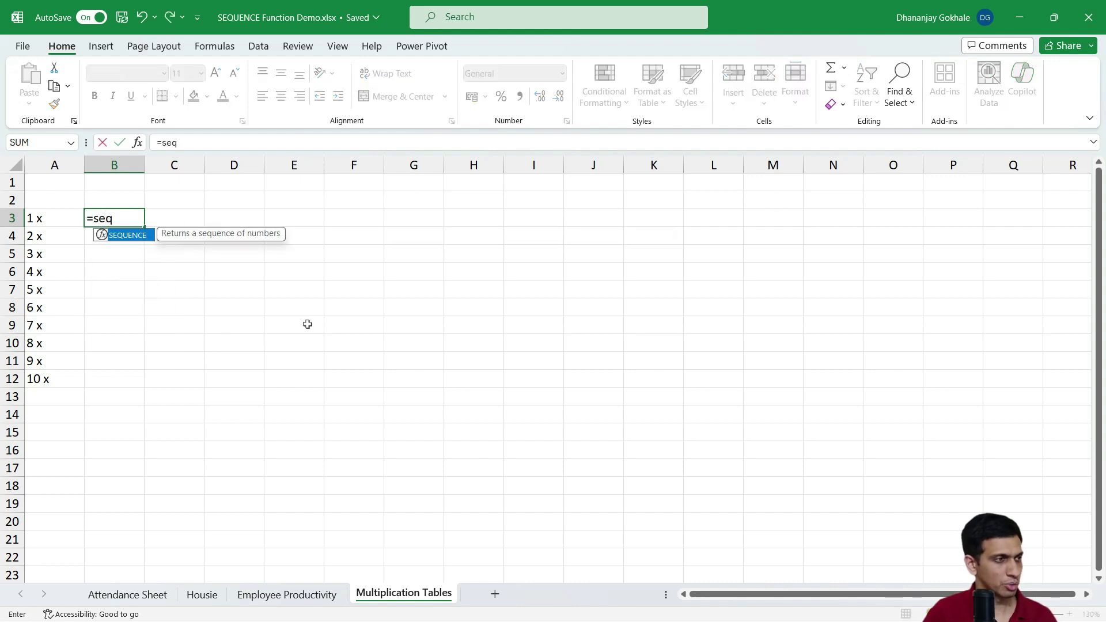
{"action": "key", "text": "Tab"}
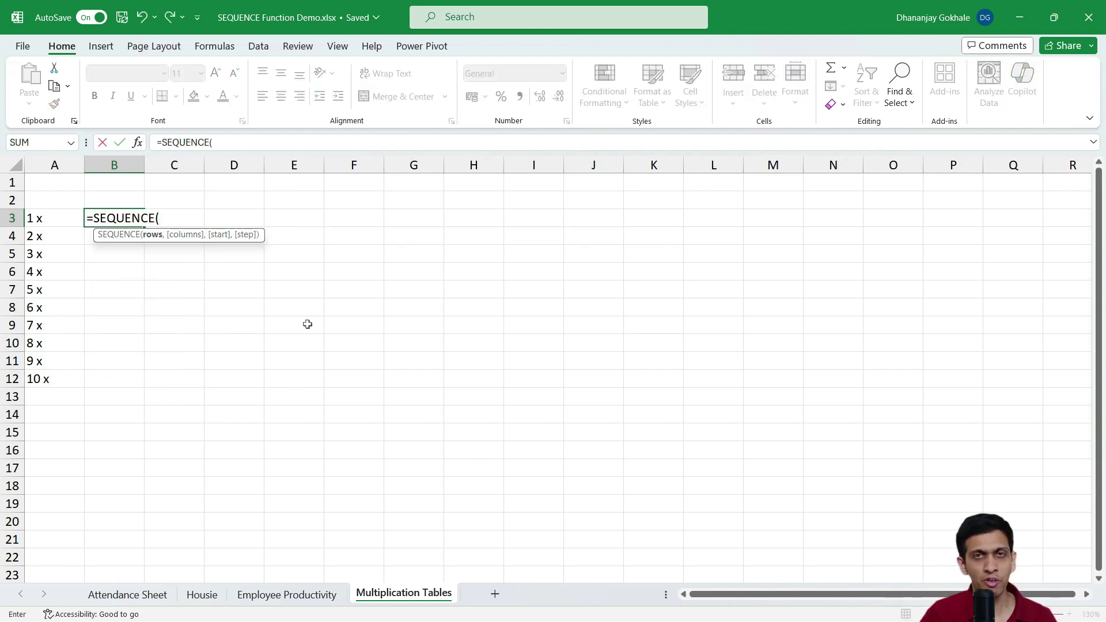
{"action": "type", "text": "10,1,"}
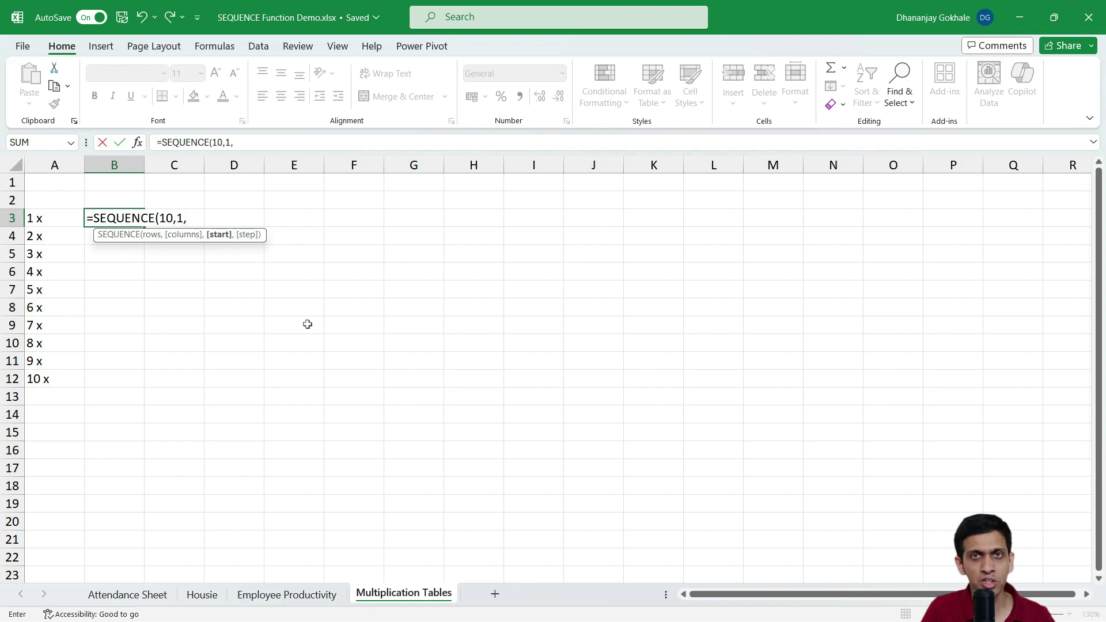
{"action": "type", "text": "2"}
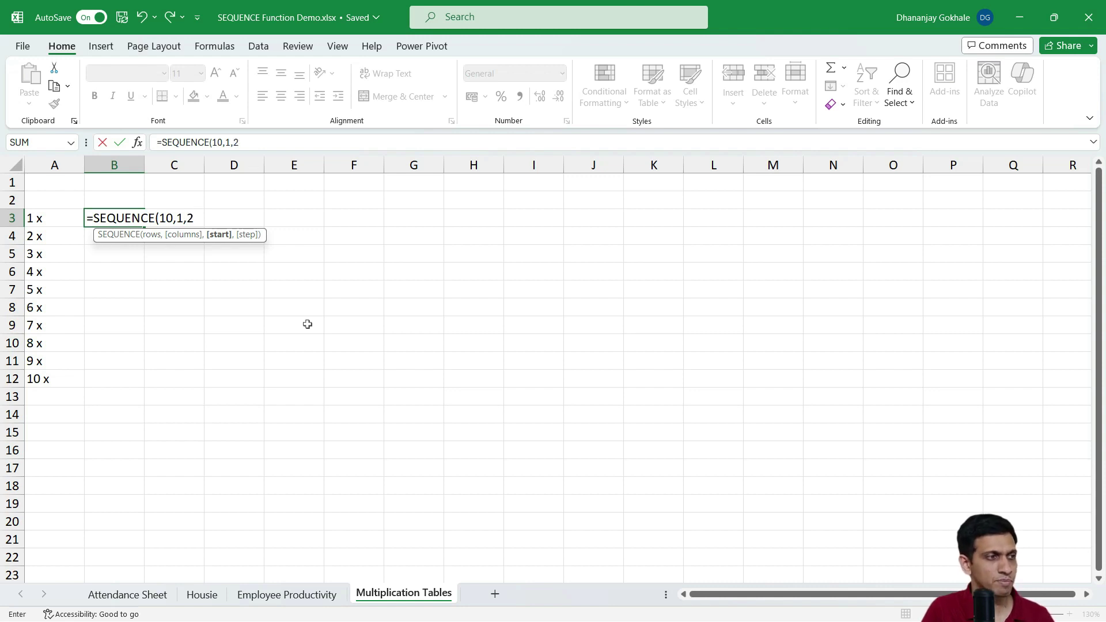
{"action": "type", "text": ")"}
{"action": "key", "text": "Return"}
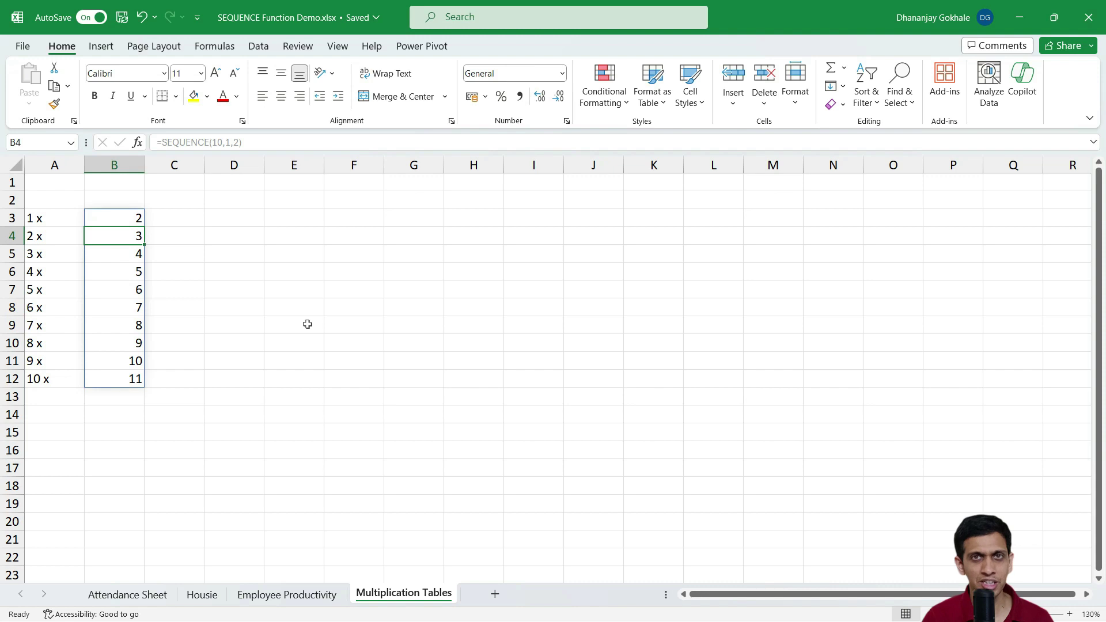
{"action": "key", "text": "Up"}
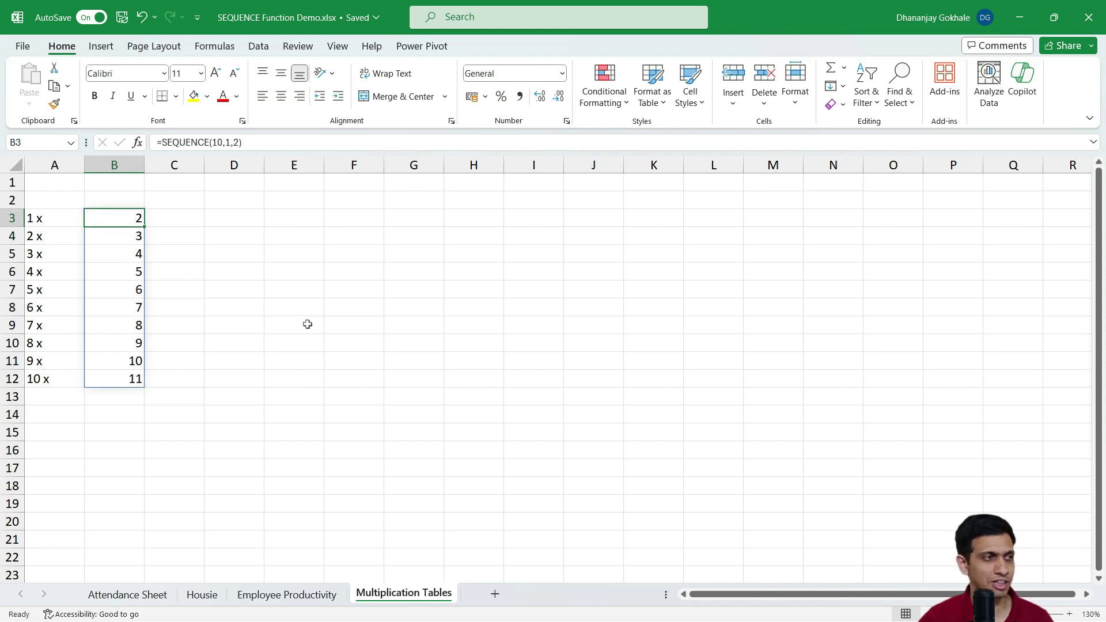
Step: Add a step of 2 so B3 becomes =SEQUENCE(10,1,2,2), listing 2 to 20
{"action": "key", "text": "F2"}
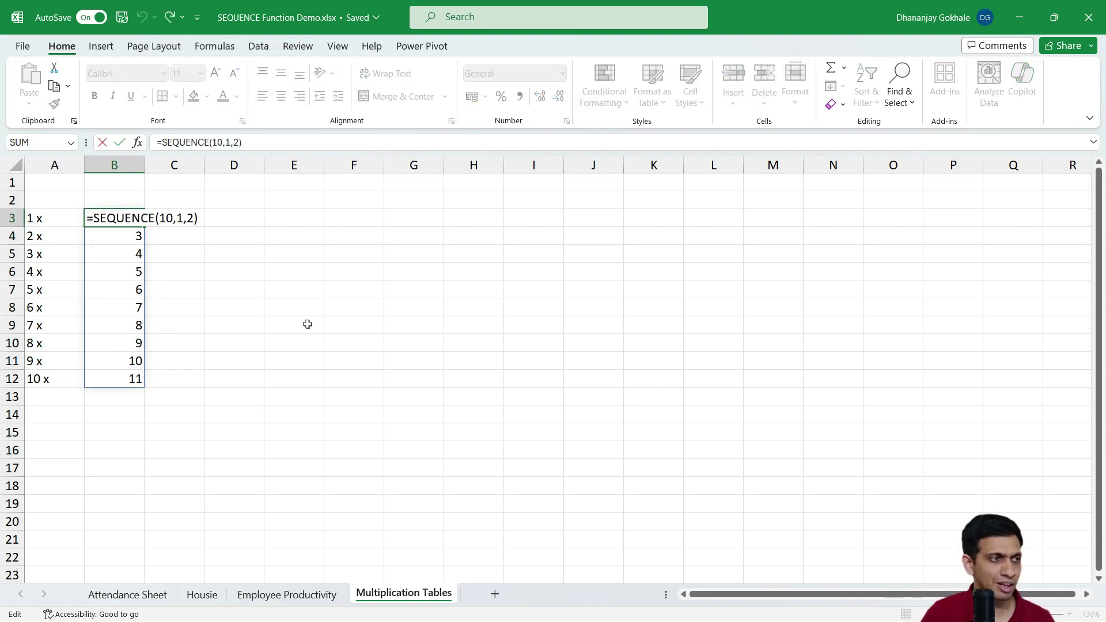
{"action": "key", "text": "BackSpace"}
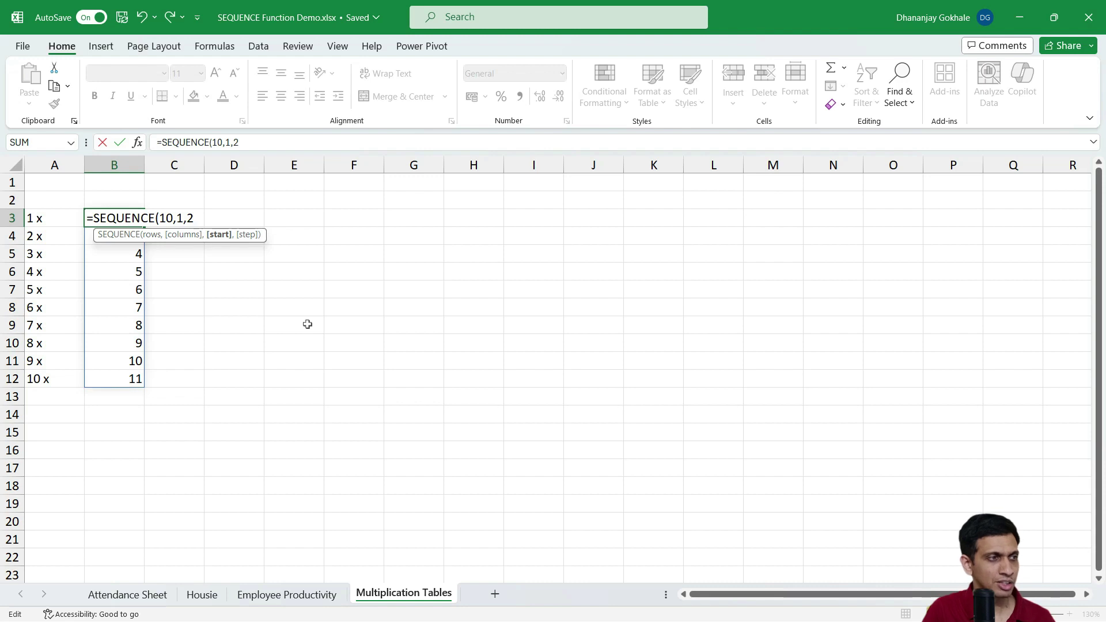
{"action": "type", "text": ","}
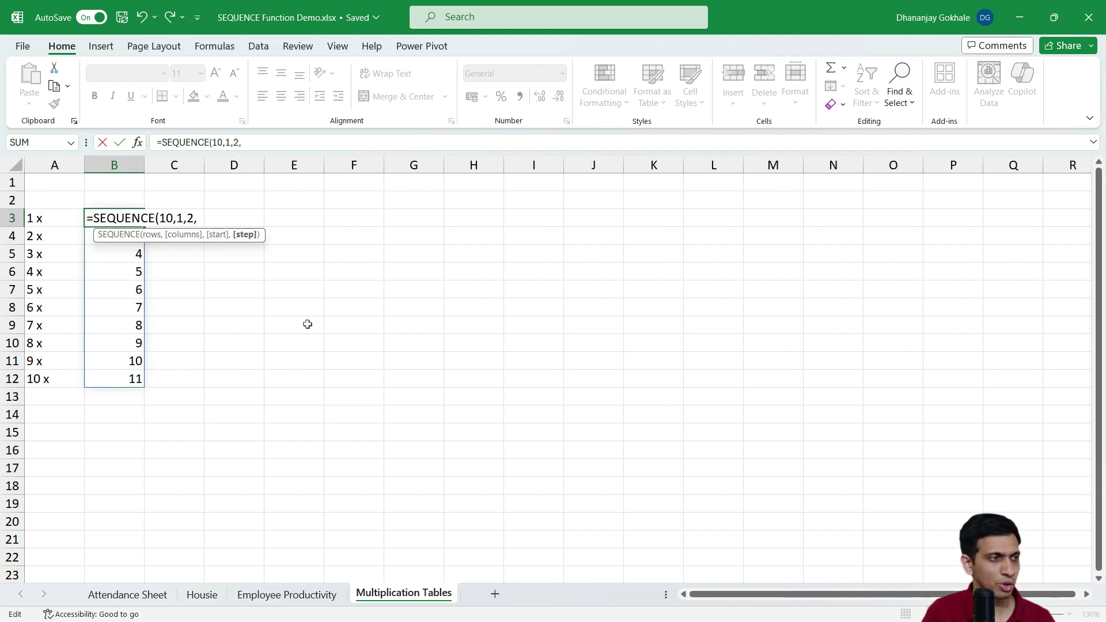
{"action": "type", "text": "2)"}
{"action": "key", "text": "Return"}
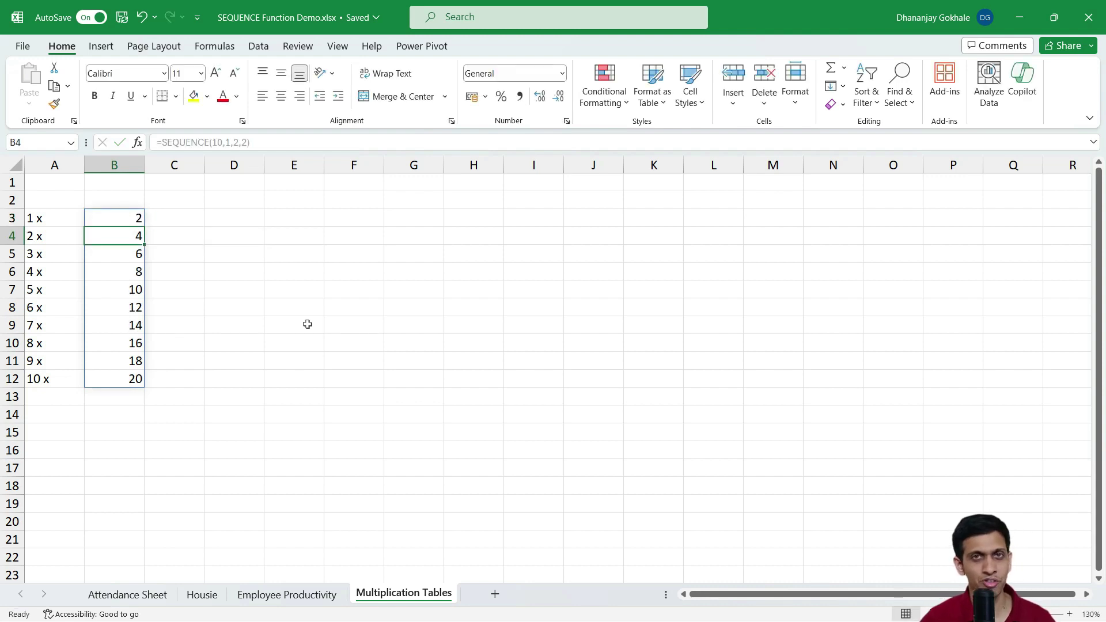
{"action": "key", "text": "Up"}
{"action": "key", "text": "Up"}
{"action": "key", "text": "Left"}
{"action": "key", "text": "Down"}
Step: Copy the two-column table A3:B12 and paste it into E3:F12
{"action": "key", "text": "shift+Right"}
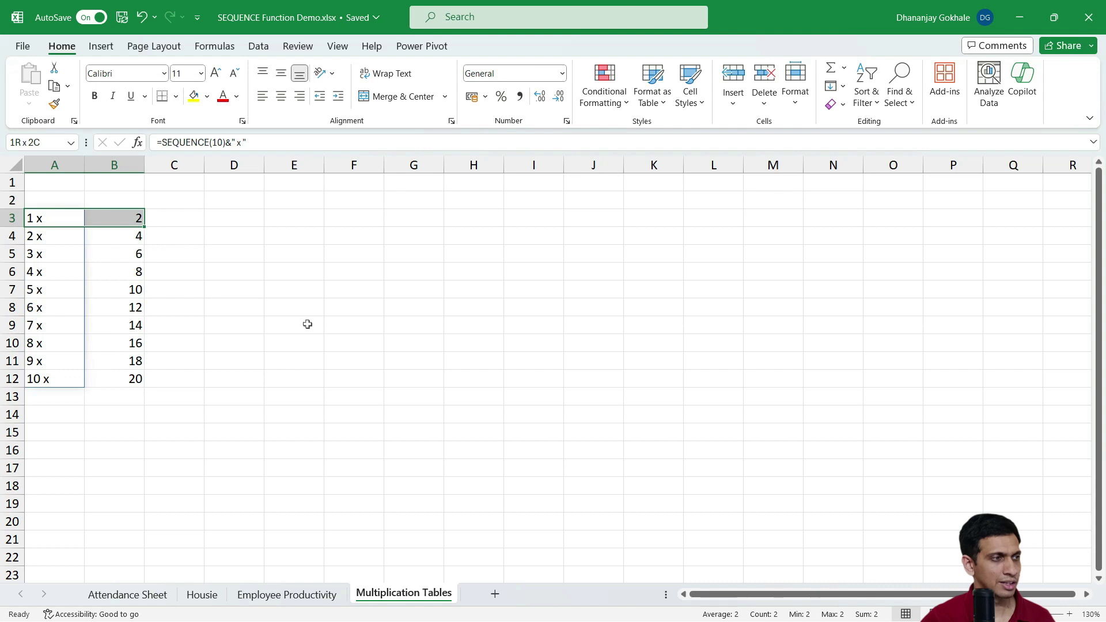
{"action": "key", "text": "shift+Down"}
{"action": "key", "text": "shift+Down"}
{"action": "key", "text": "shift+Down"}
{"action": "key", "text": "shift+Down"}
{"action": "key", "text": "shift+Down"}
{"action": "key", "text": "shift+Down"}
{"action": "key", "text": "shift+Down"}
{"action": "key", "text": "shift+Down"}
{"action": "key", "text": "shift+Down"}
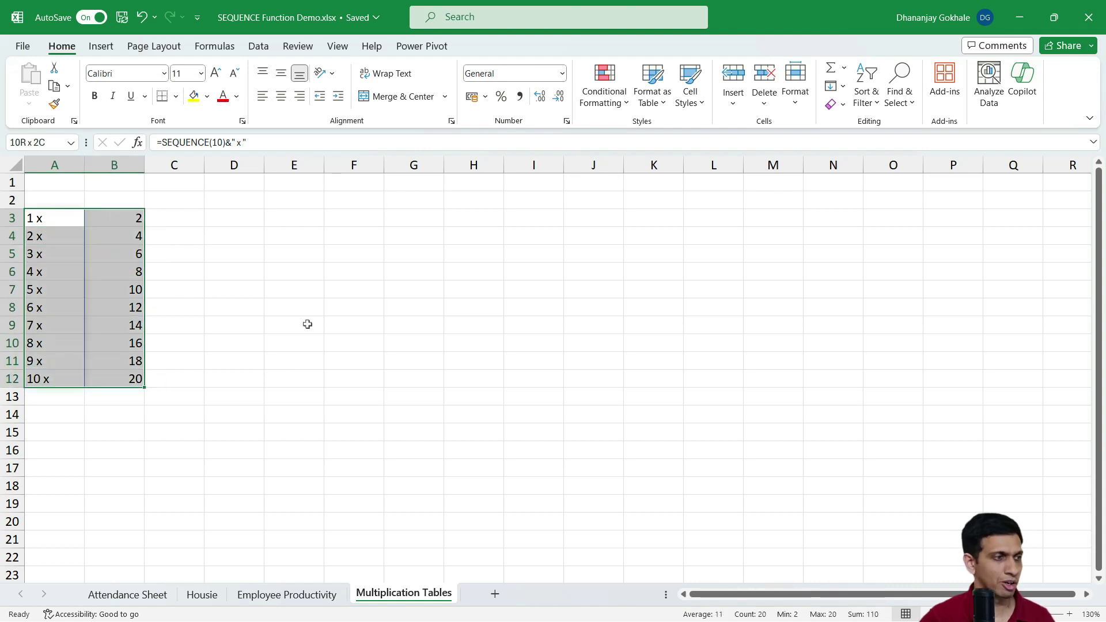
{"action": "key", "text": "ctrl+c"}
{"action": "key", "text": "Right"}
{"action": "key", "text": "Right"}
{"action": "key", "text": "Right"}
{"action": "key", "text": "Right"}
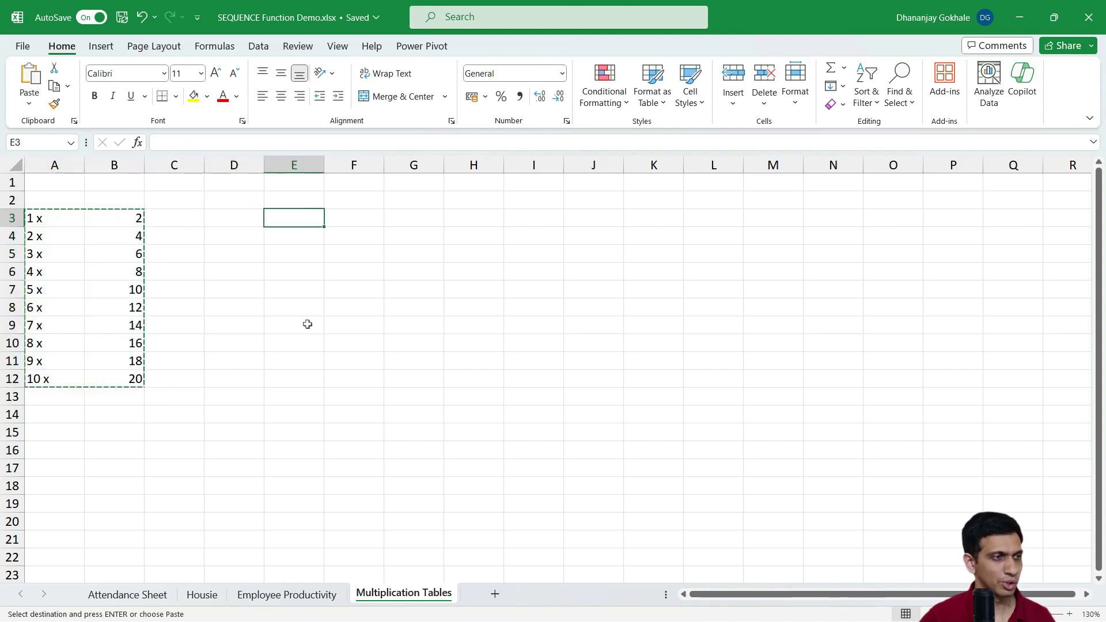
{"action": "key", "text": "ctrl+v"}
Step: Put the heading 'Table of' in E1 and the input value 3 in F1
{"action": "key", "text": "Down"}
{"action": "key", "text": "Up"}
{"action": "key", "text": "Right"}
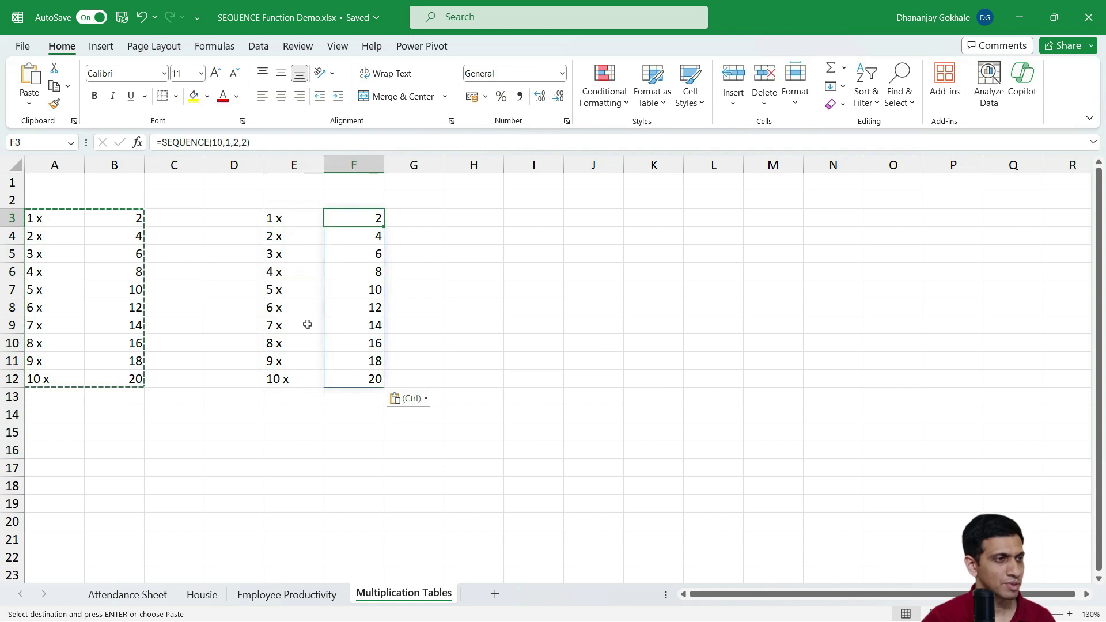
{"action": "key", "text": "Up"}
{"action": "key", "text": "Up"}
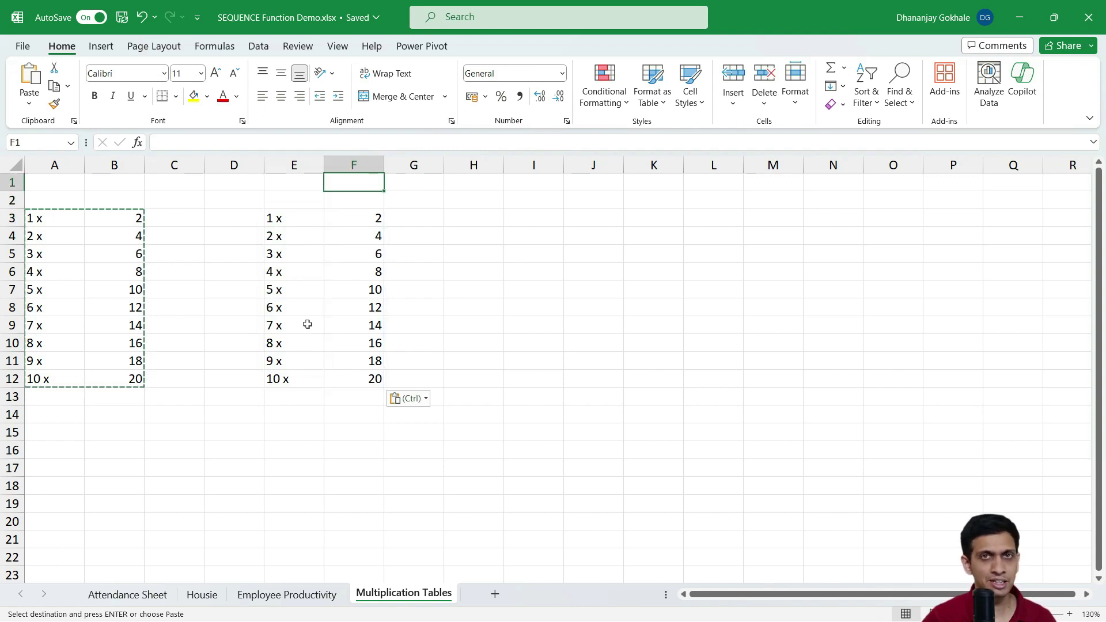
{"action": "key", "text": "Left"}
{"action": "type", "text": "Table of"}
{"action": "key", "text": "Right"}
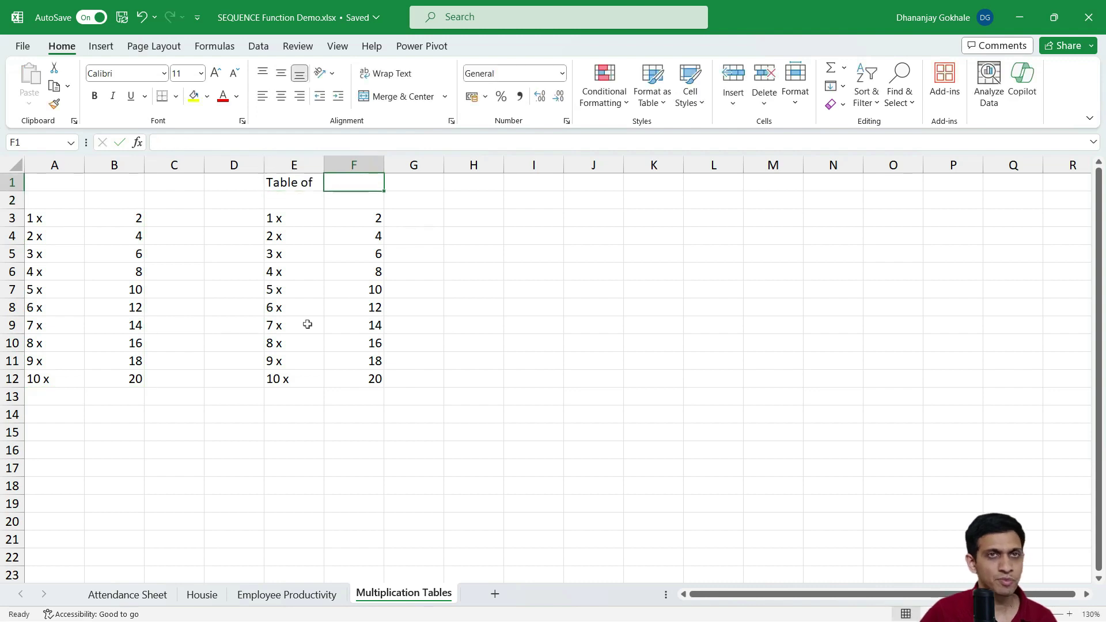
{"action": "type", "text": "3"}
{"action": "key", "text": "Return"}
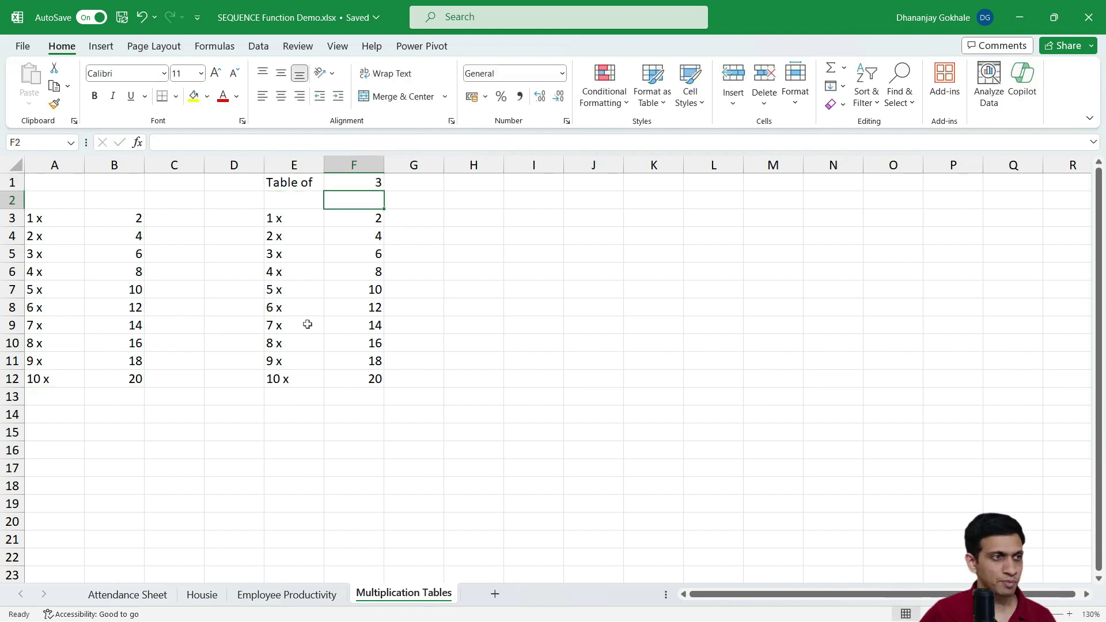
Step: Edit F3 to =SEQUENCE(10,1,F1,F1) so column F lists multiples of F1
{"action": "key", "text": "Down"}
{"action": "key", "text": "F2"}
{"action": "key", "text": "BackSpace"}
{"action": "key", "text": "BackSpace"}
{"action": "key", "text": "BackSpace"}
{"action": "key", "text": "BackSpace"}
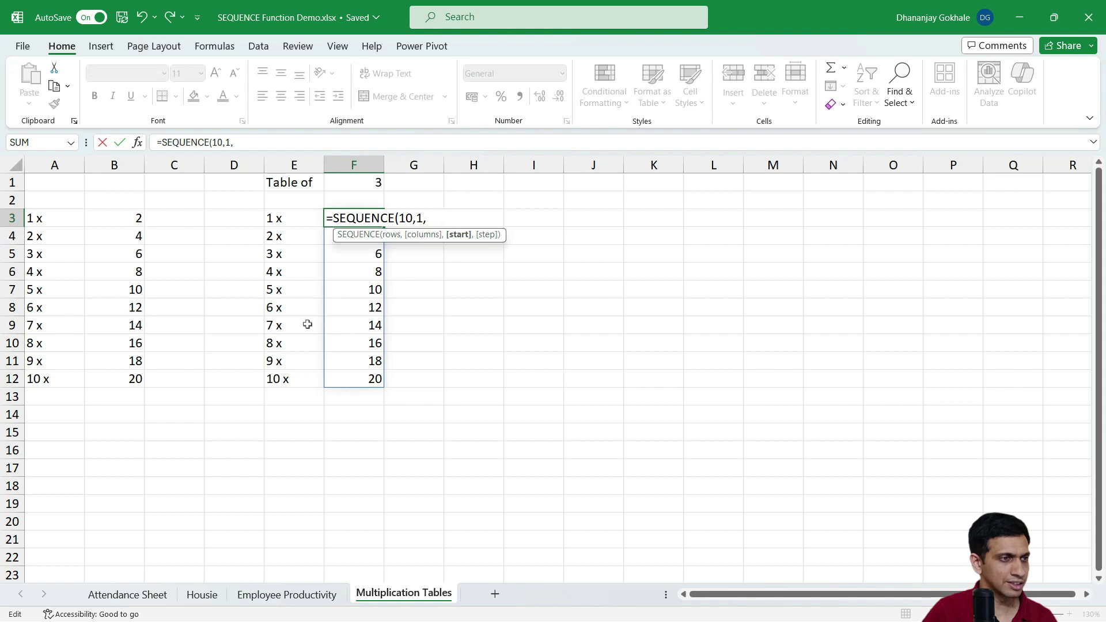
{"action": "left_click", "coordinate": [349, 182]}
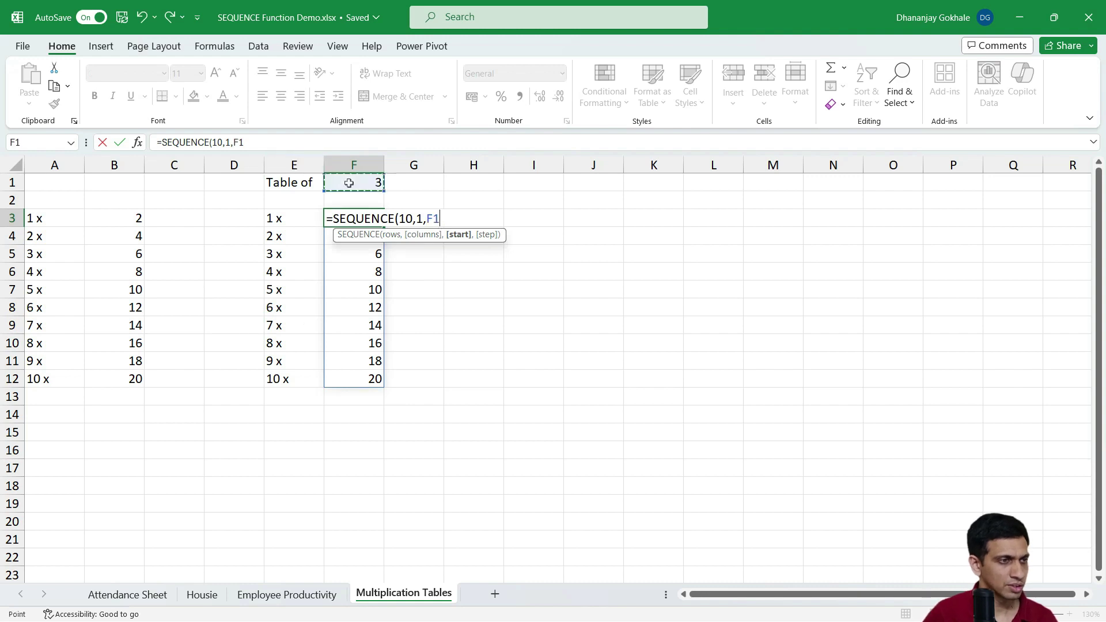
{"action": "type", "text": ","}
{"action": "left_click", "coordinate": [349, 183]}
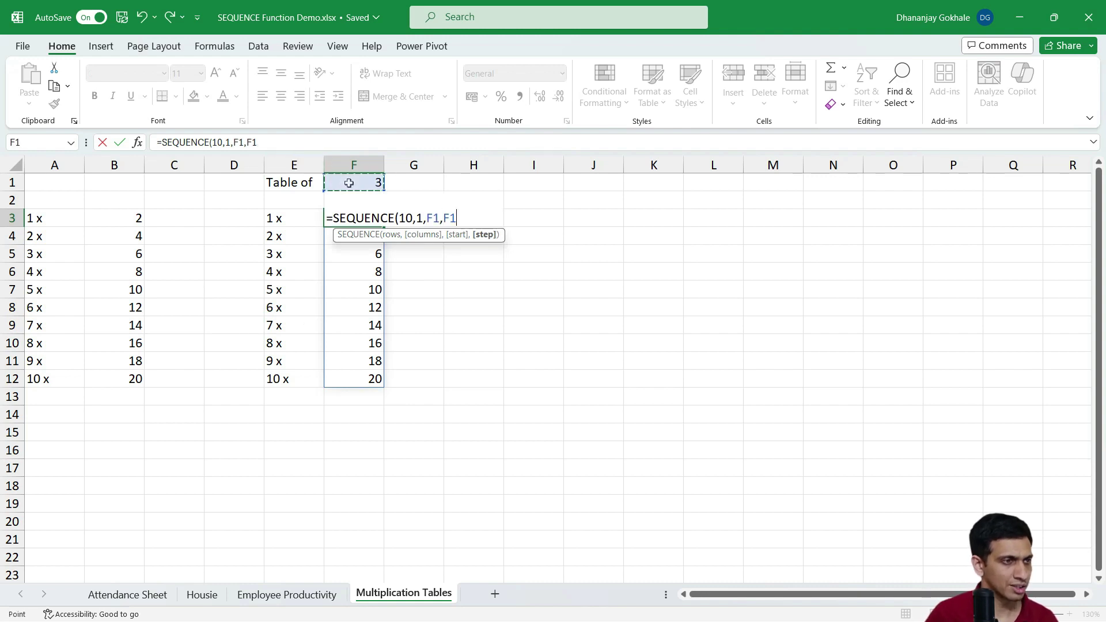
{"action": "key", "text": "Return"}
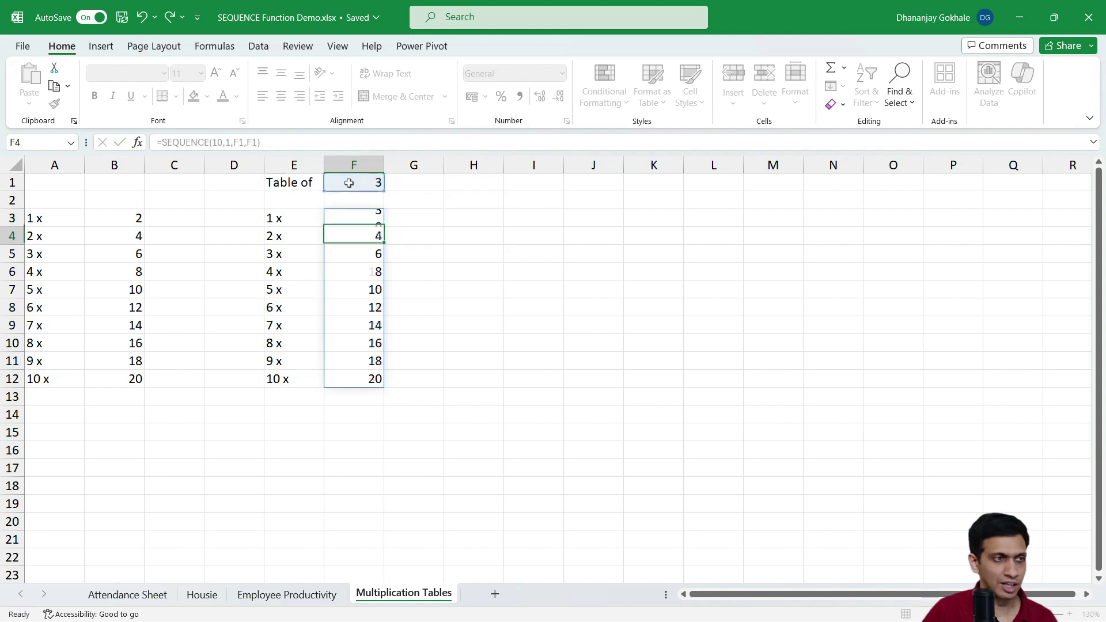
Step: Change the input cell F1 to 7 so the table shows 7 through 70
{"action": "left_click", "coordinate": [349, 182]}
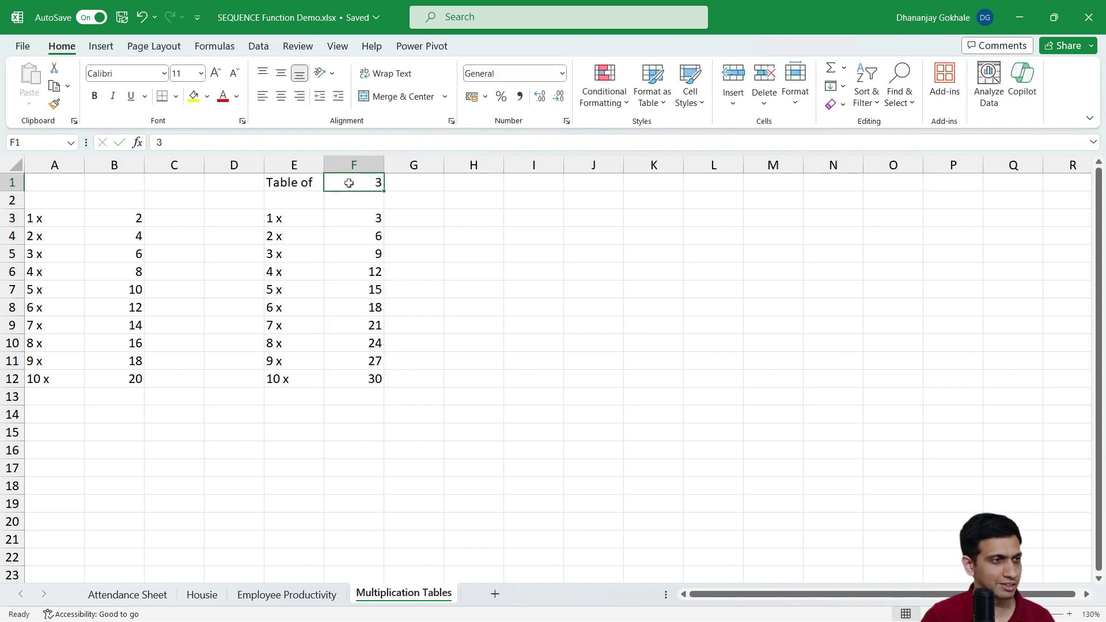
{"action": "type", "text": "7"}
{"action": "key", "text": "Return"}
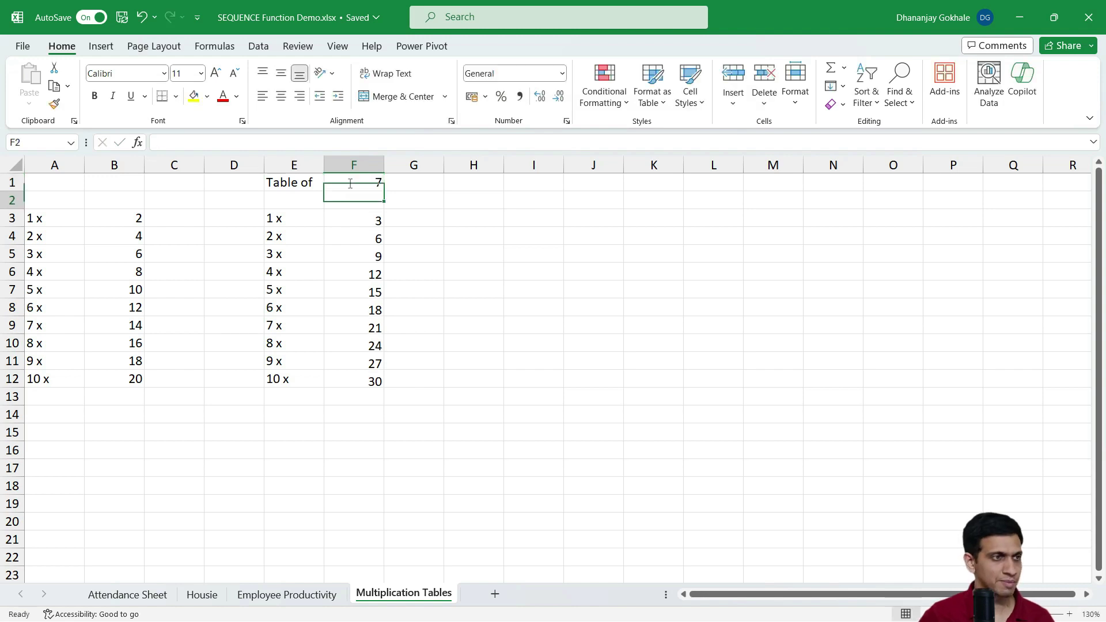